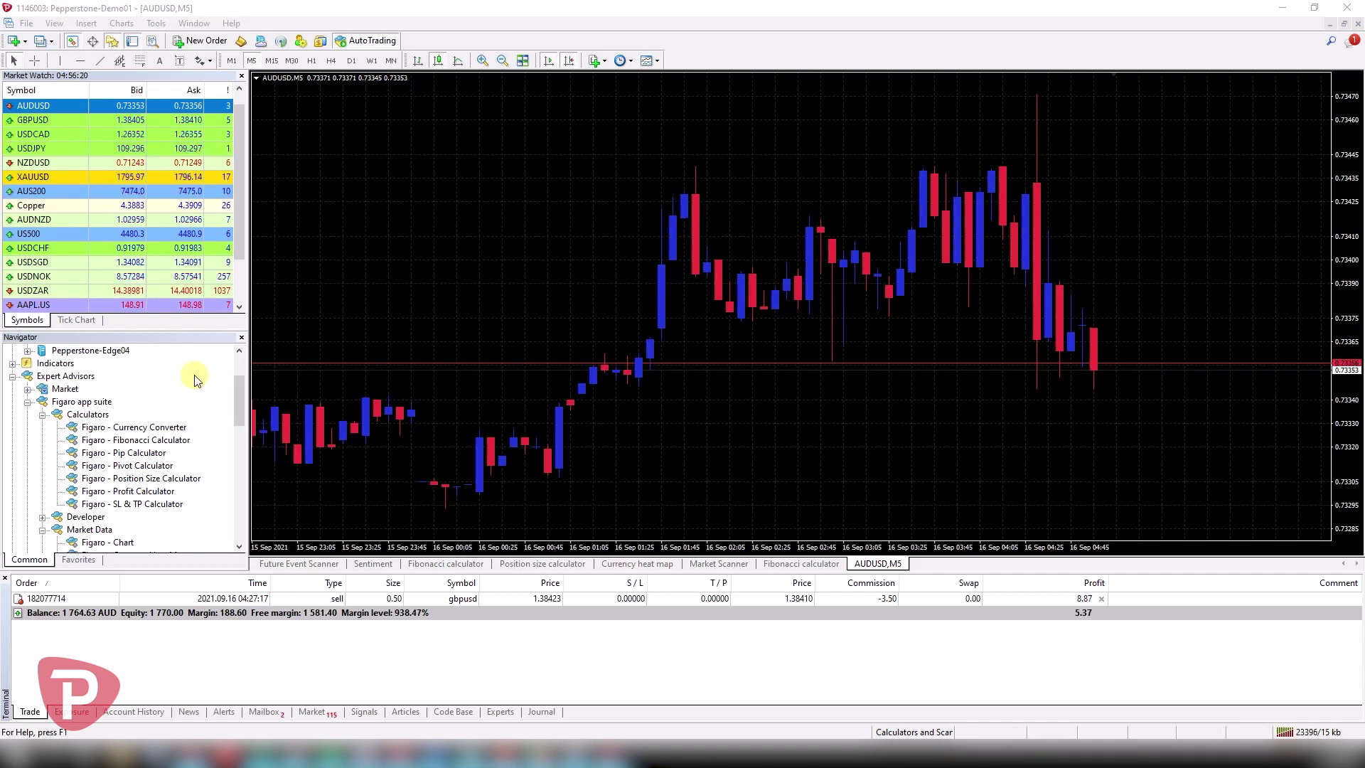
- Collapse the Calculators, Market Data and Trading groups, then re-expand Market Data to list its tools
mouse_move(234, 391)
mouse_down()
mouse_move(237, 514)
mouse_move(234, 381)
mouse_move(240, 400)
mouse_up()
click(42, 364)
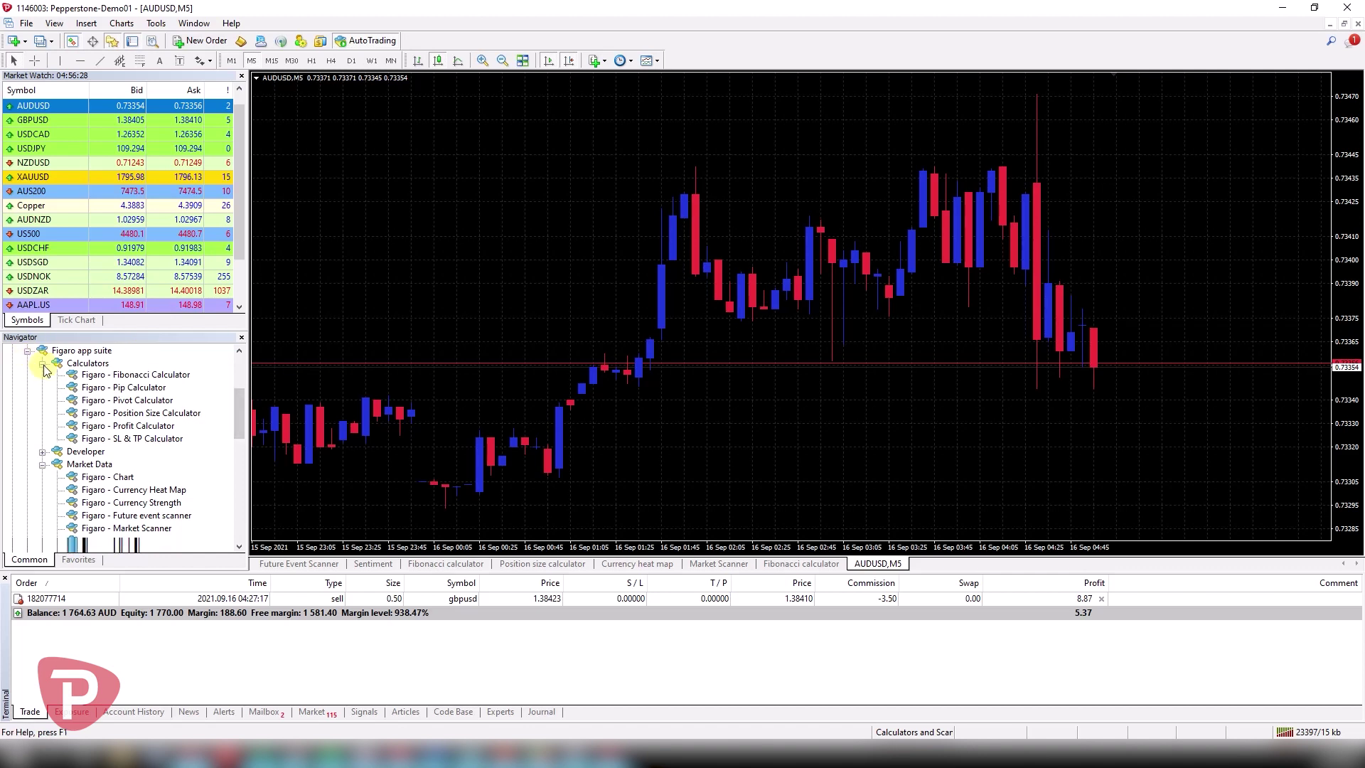
click(43, 389)
click(43, 414)
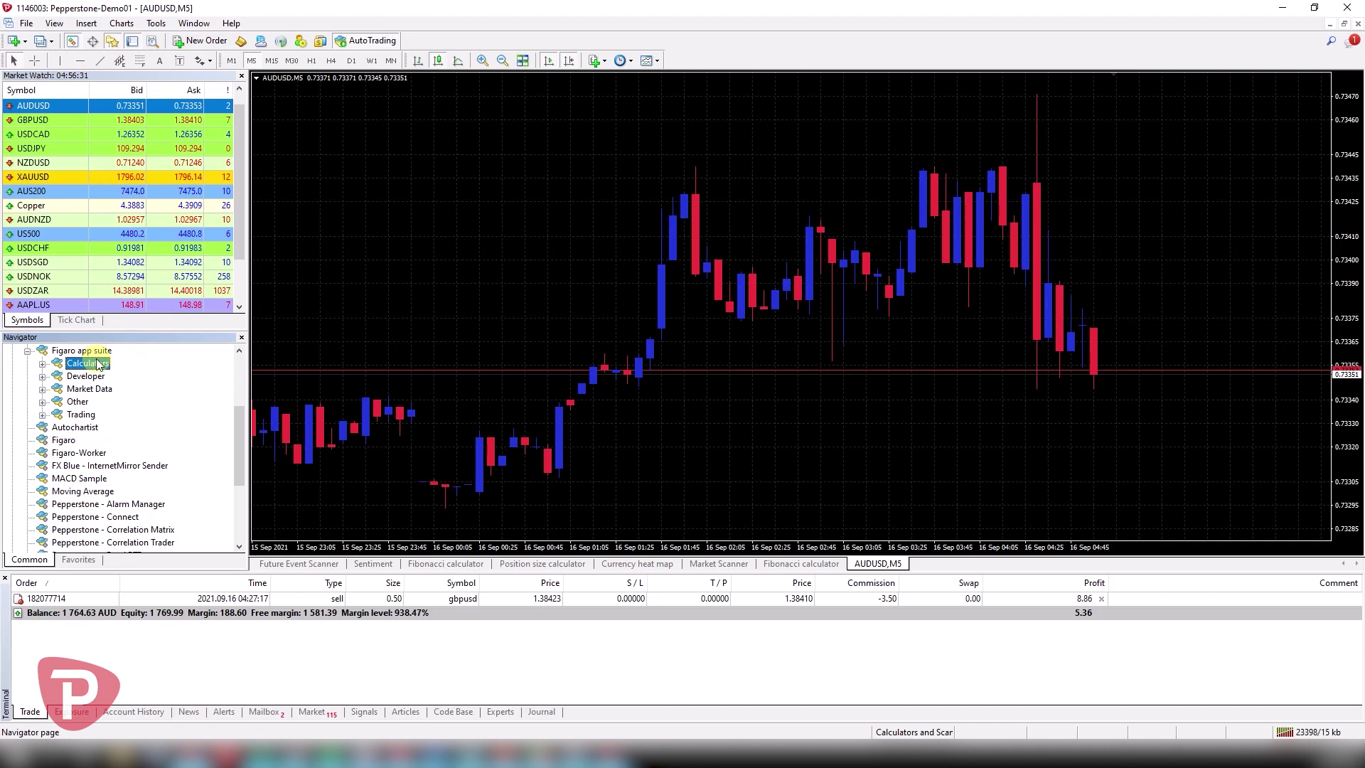
click(87, 389)
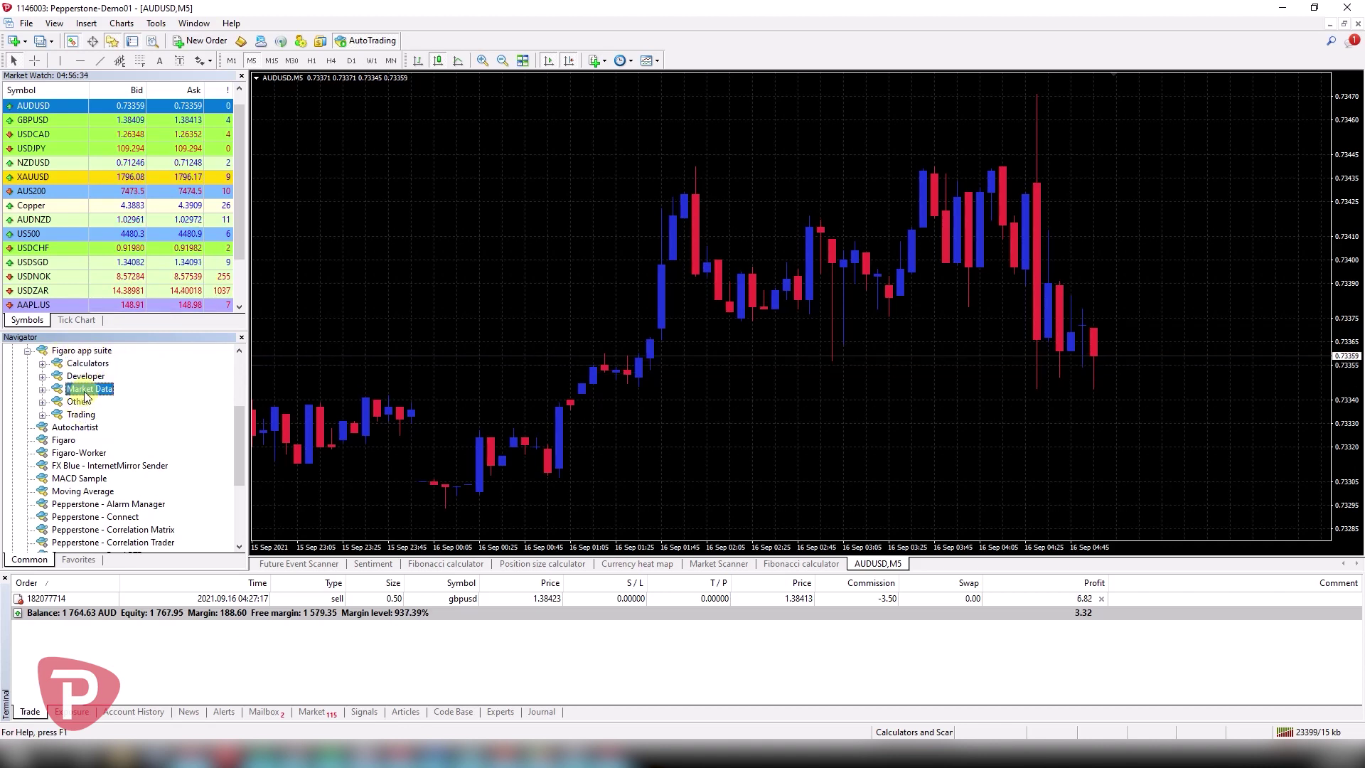
click(42, 390)
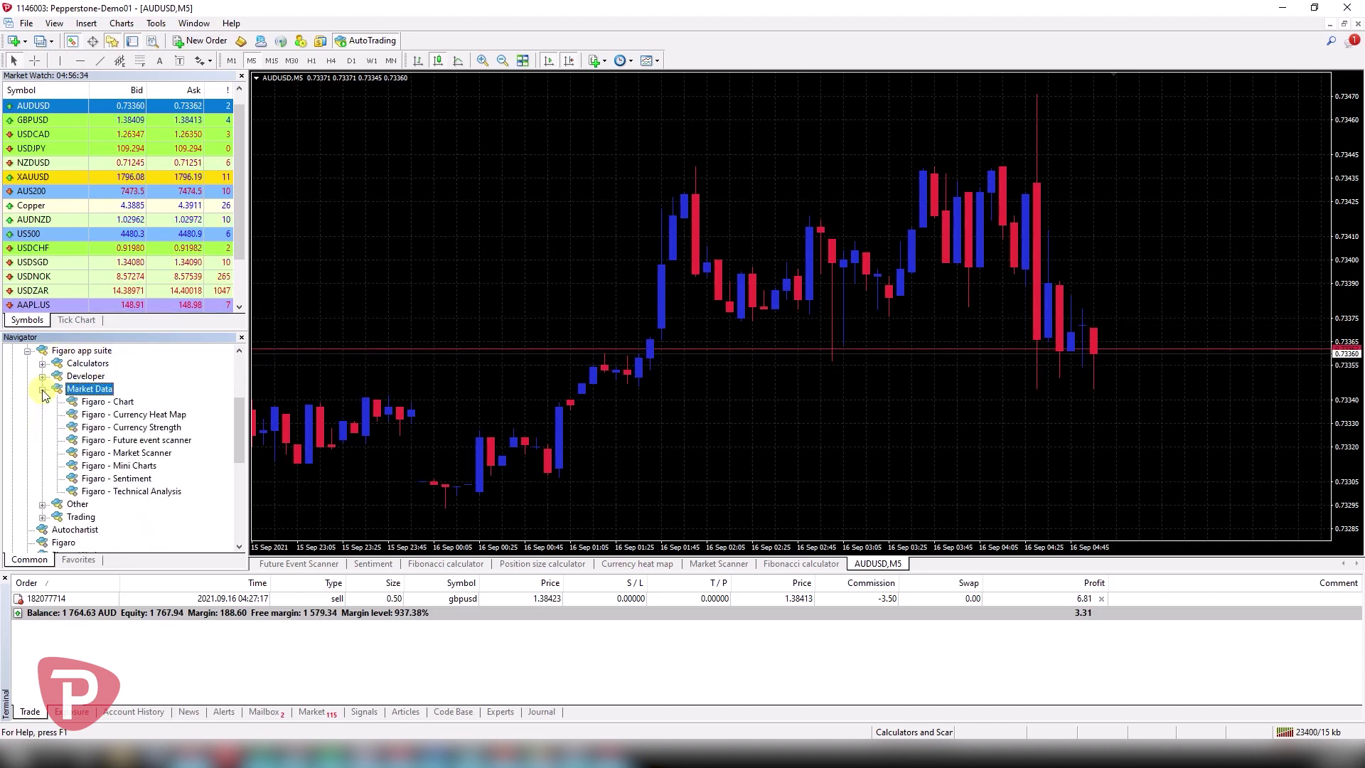
- Open the Future Event Scanner and set its timeframe to H4
click(304, 564)
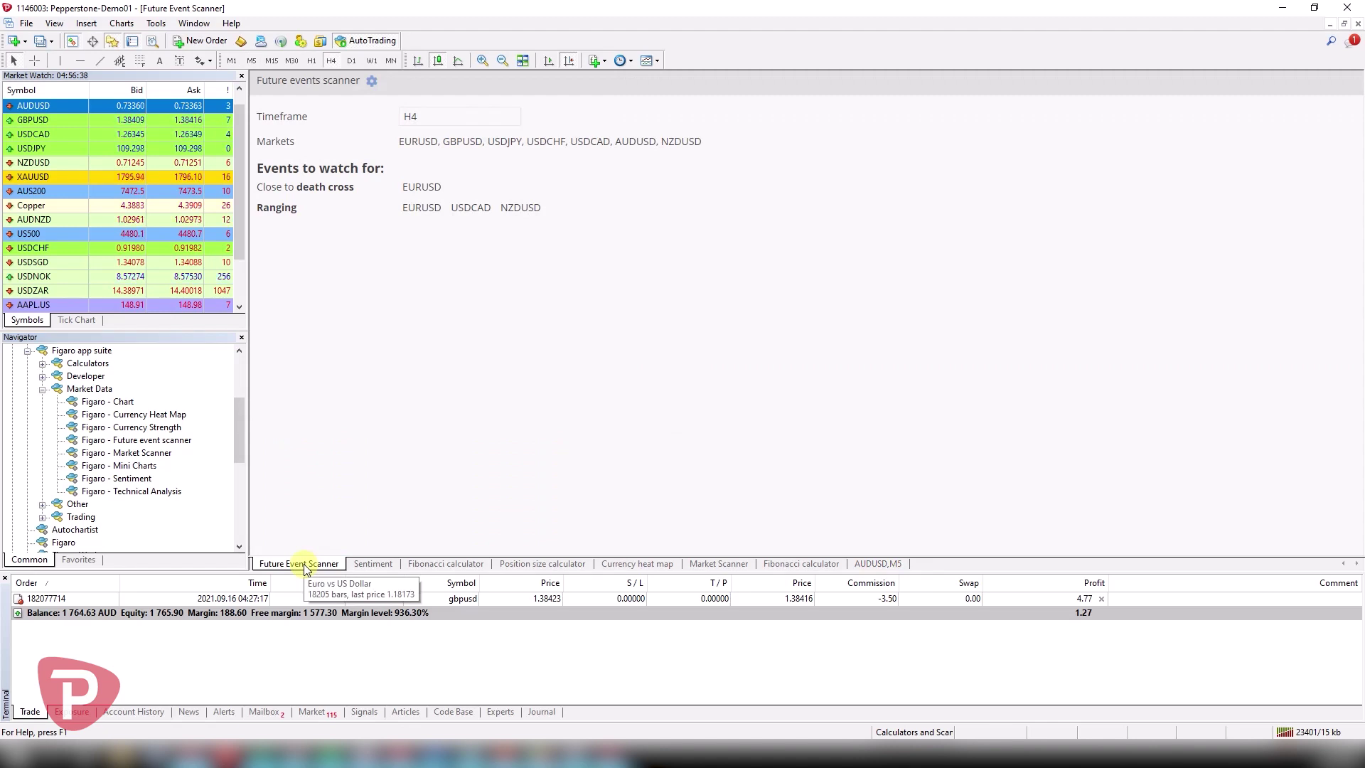
click(468, 117)
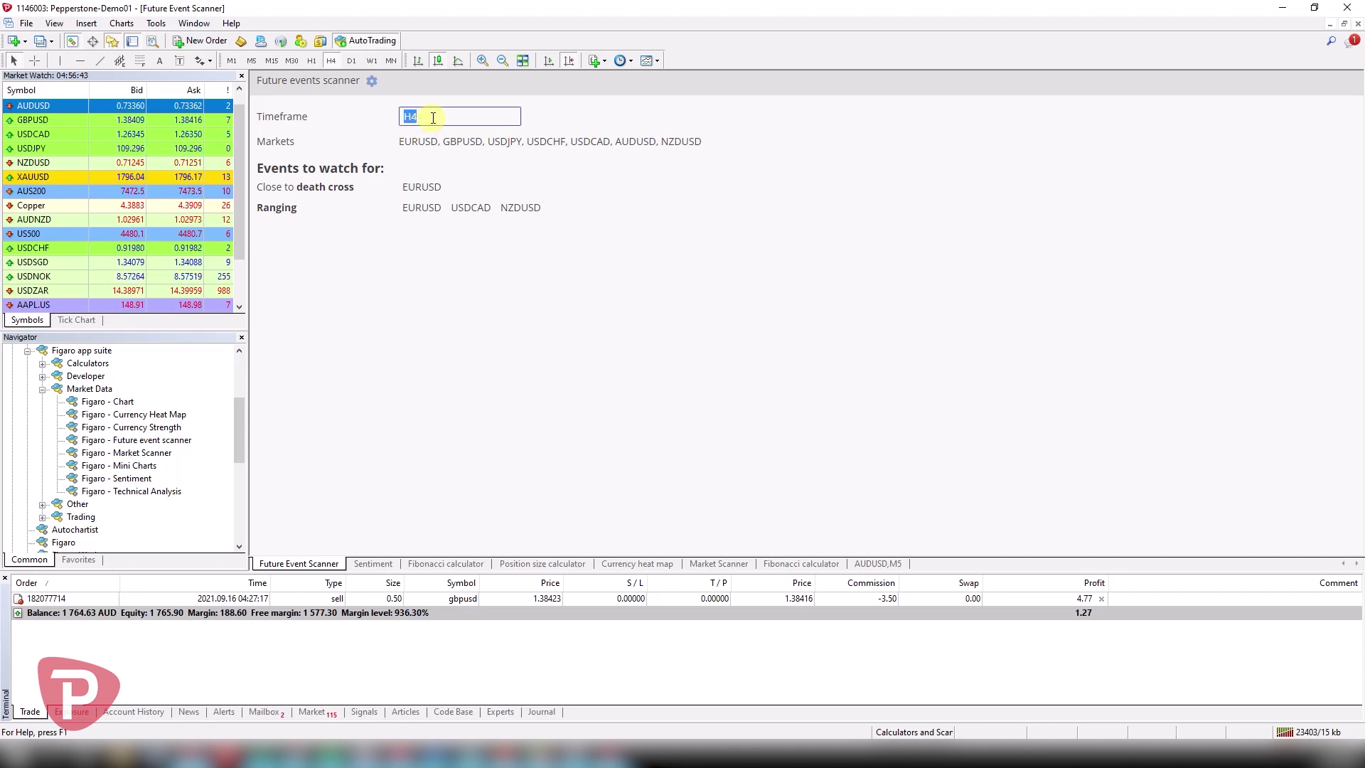
key(BackSpace)
text(H4)
click(441, 134)
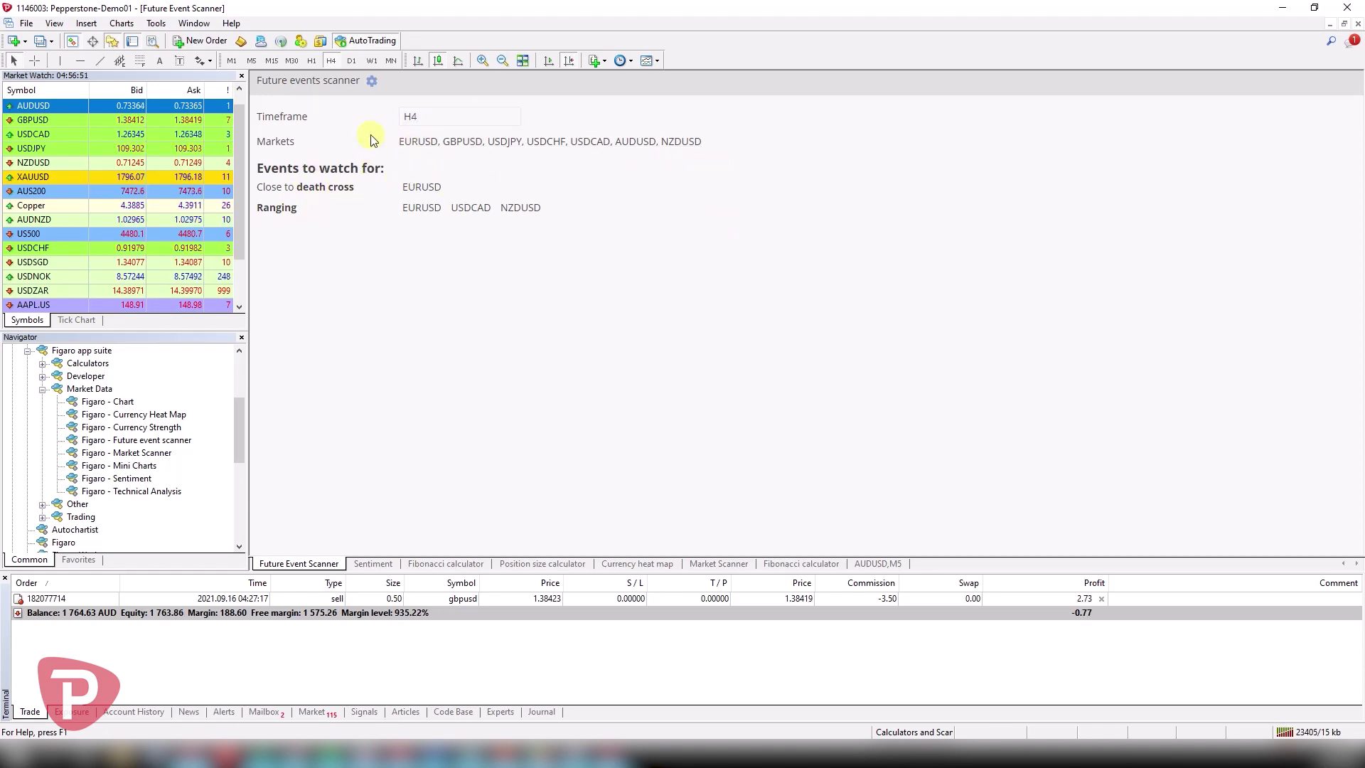
- Review the moving average settings without changes, then inspect and close the EURUSD death-cross chart
click(372, 81)
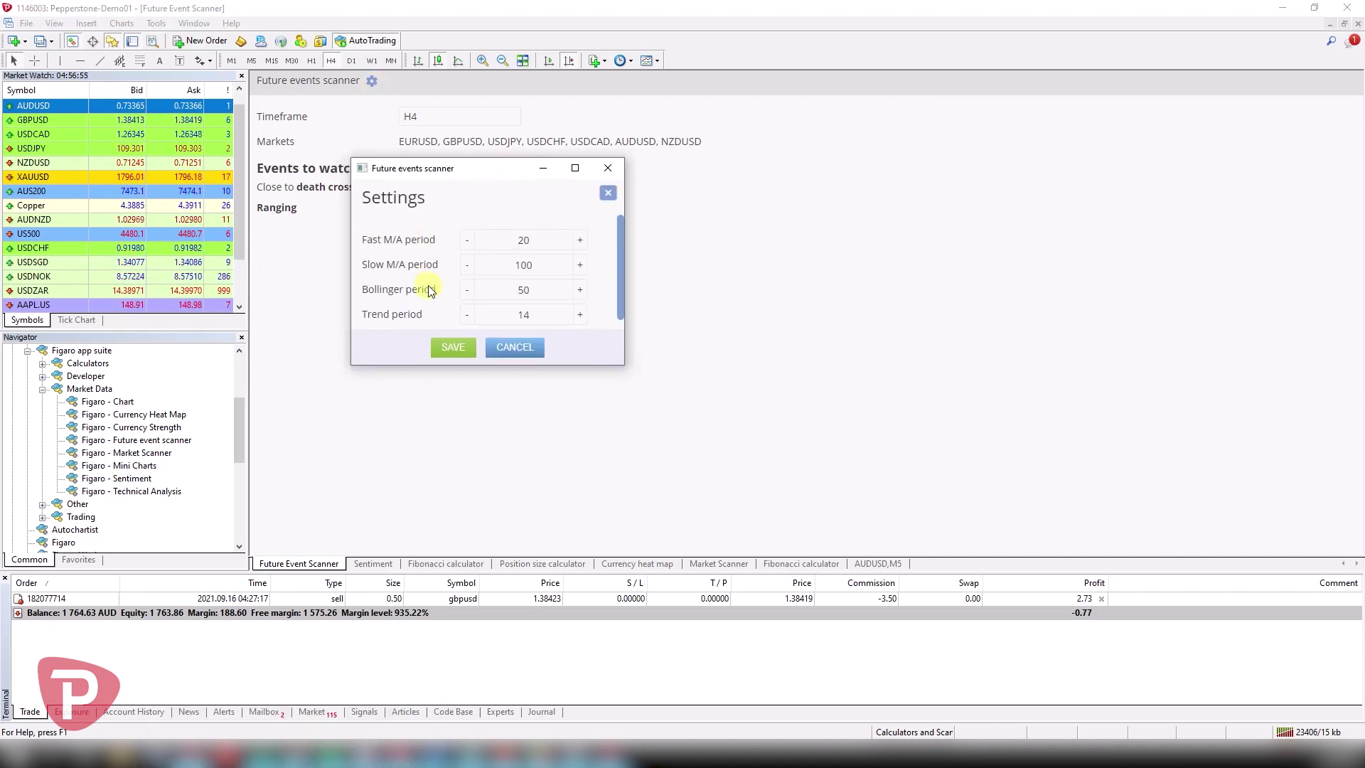
click(614, 181)
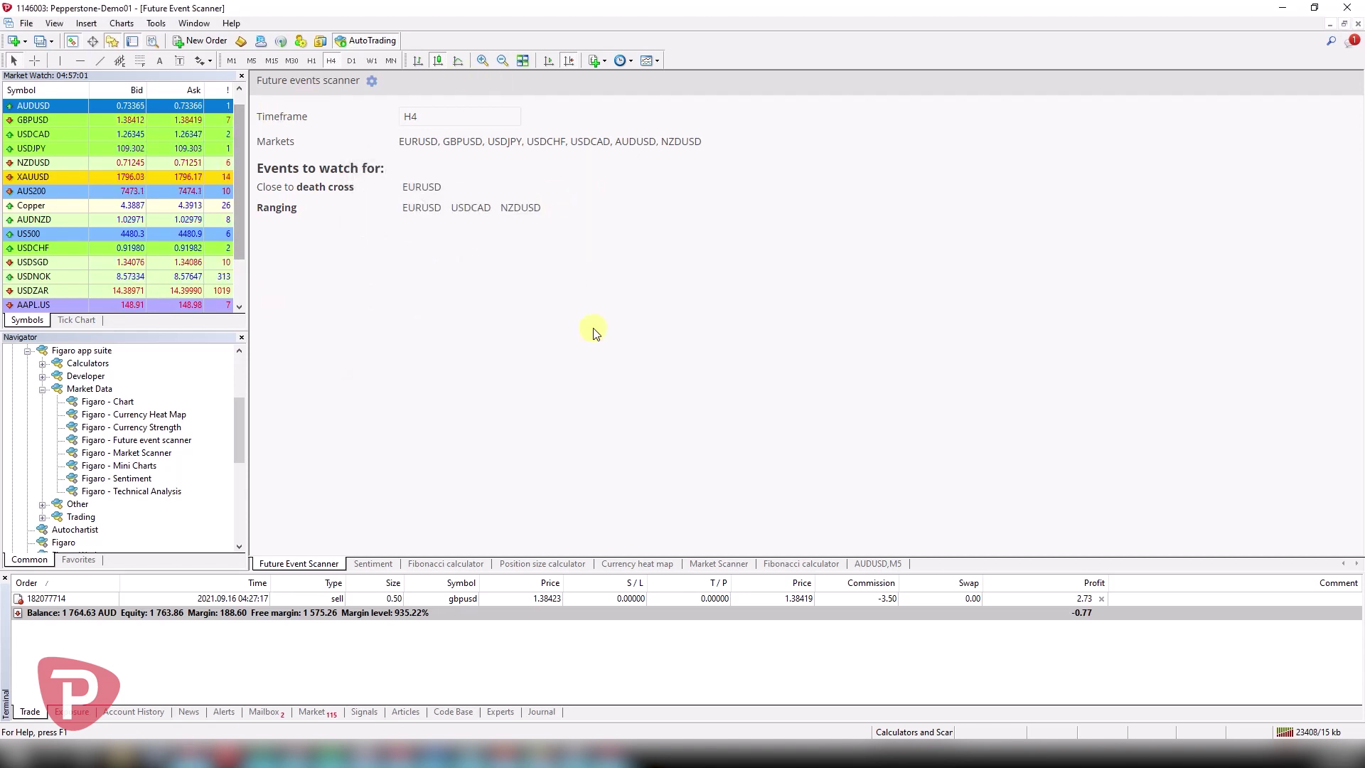
click(433, 189)
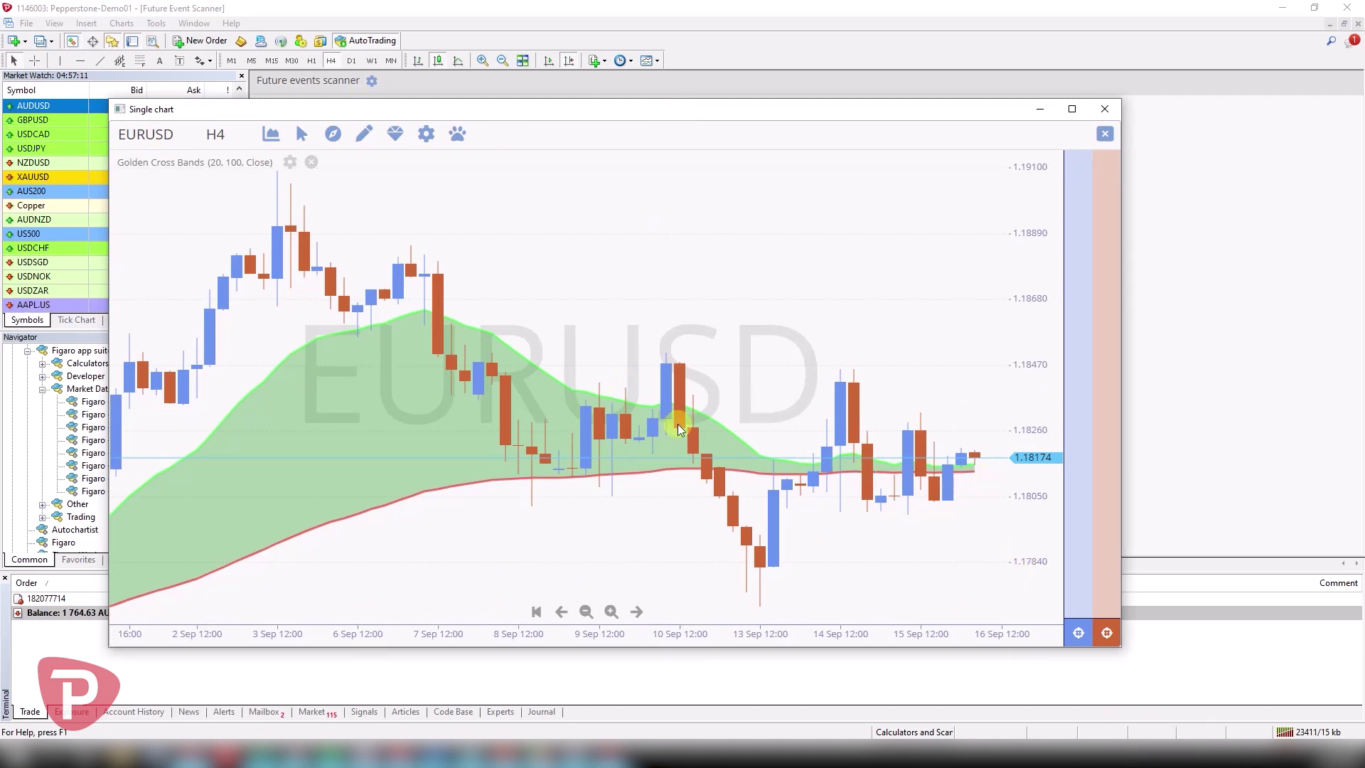
scroll(579, 460, down, 5)
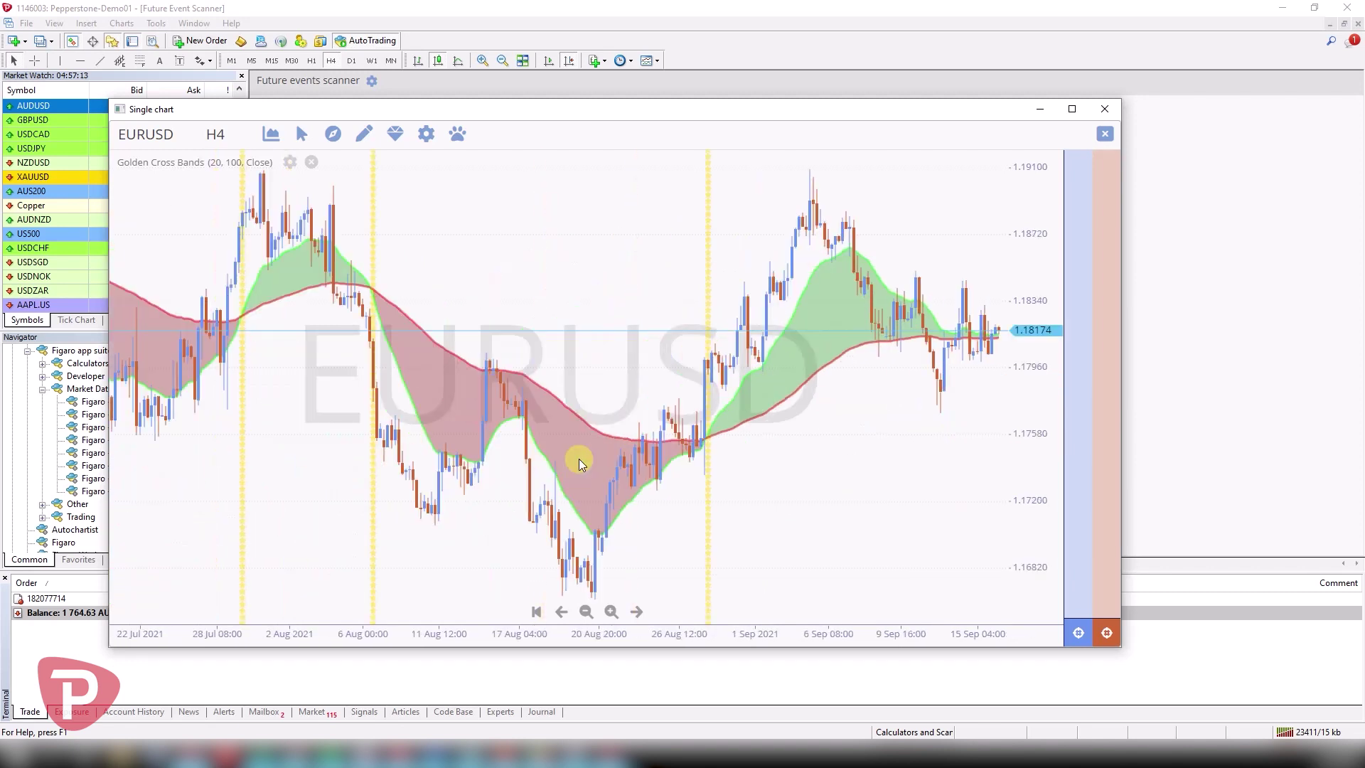
click(1105, 108)
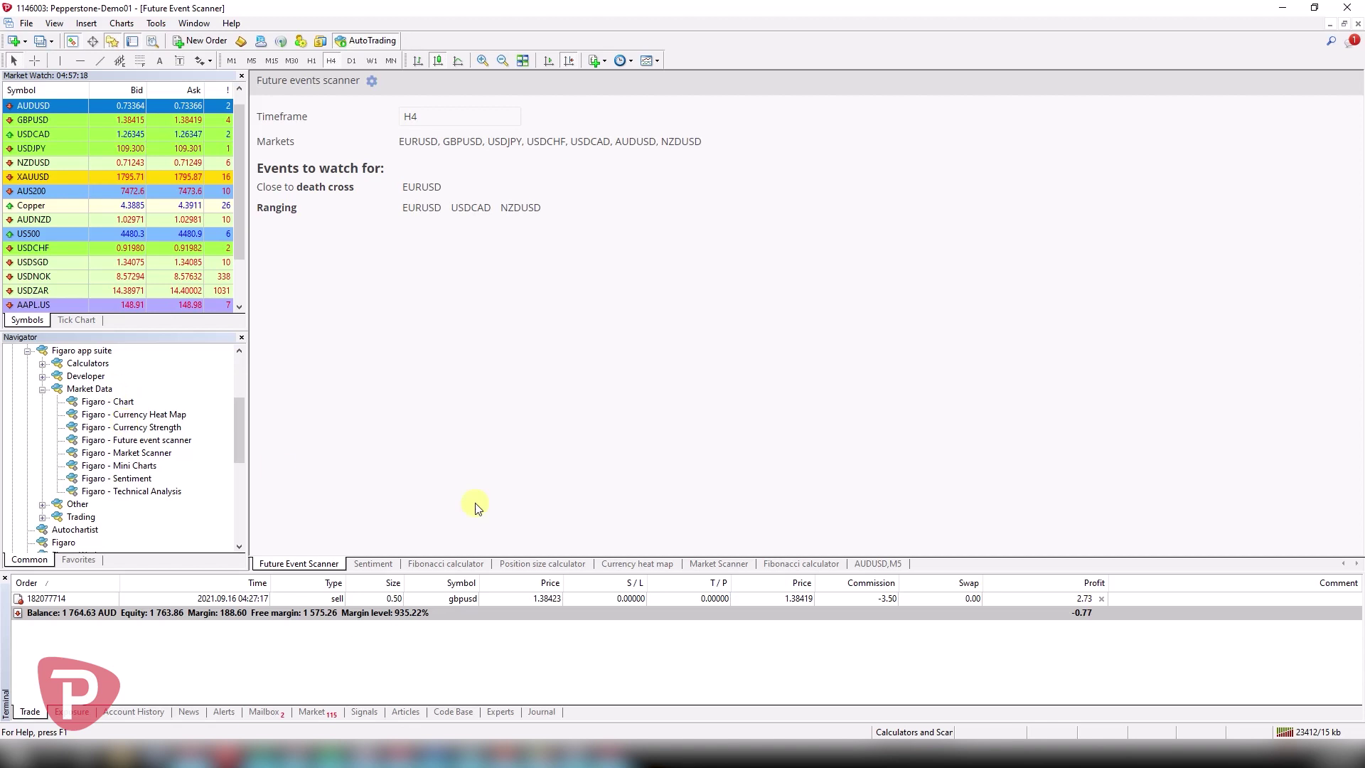
- Show the Sentiment board sorted from most long to most short
click(373, 565)
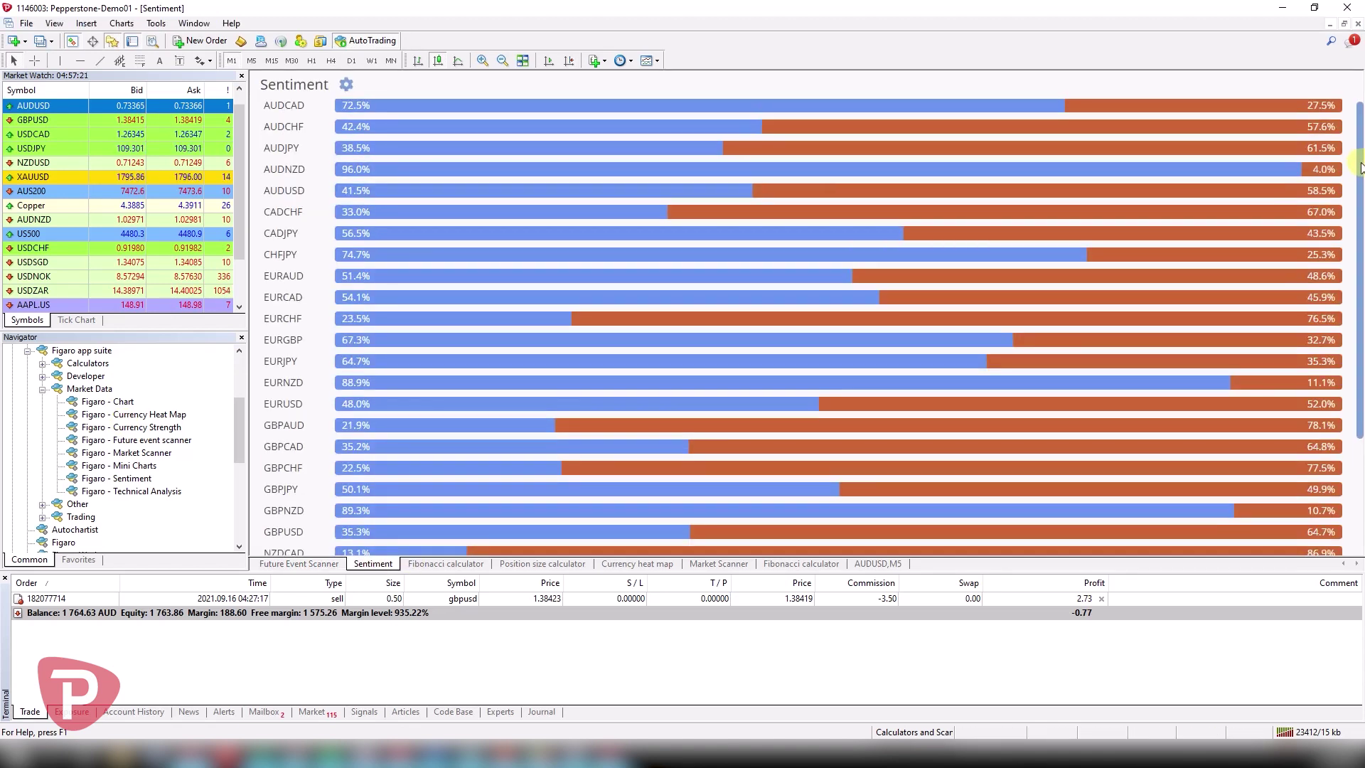
drag(1361, 164, 1361, 119)
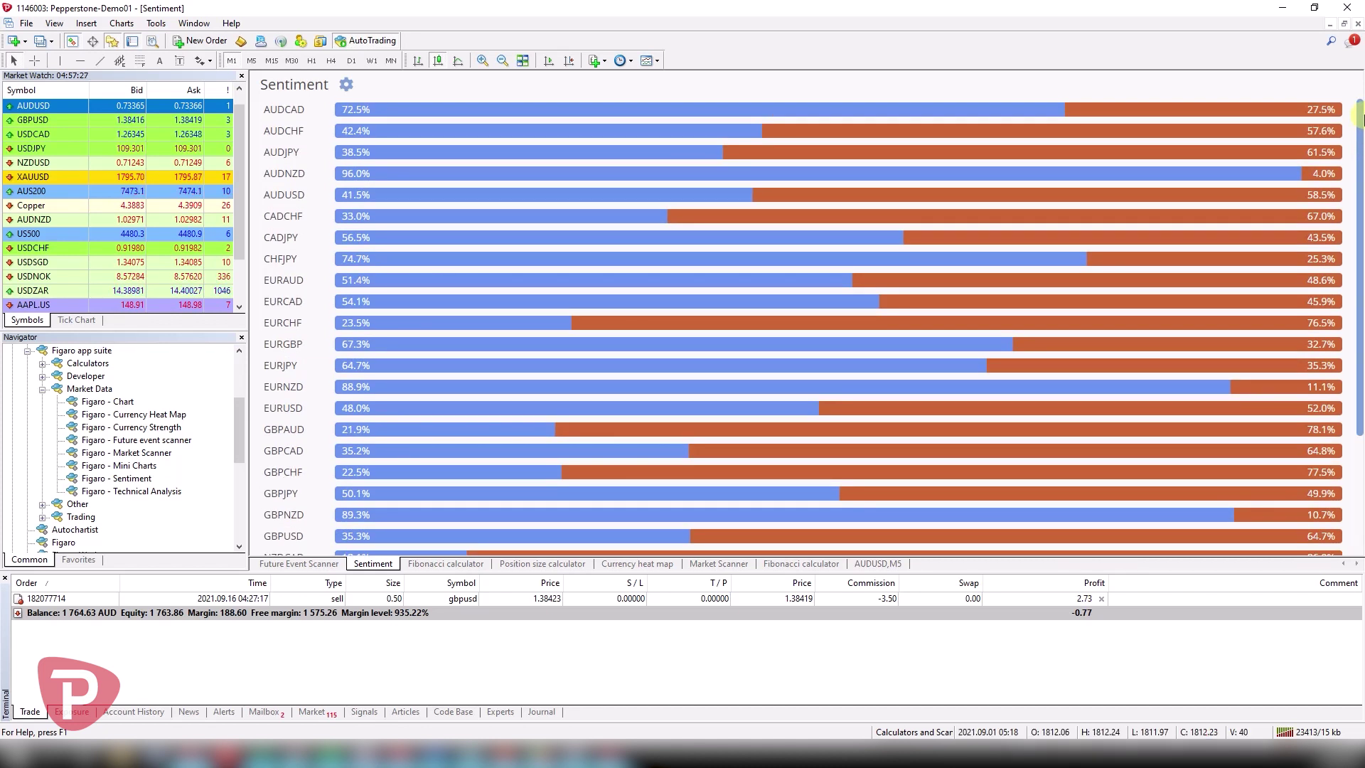
click(347, 87)
mouse_move(398, 141)
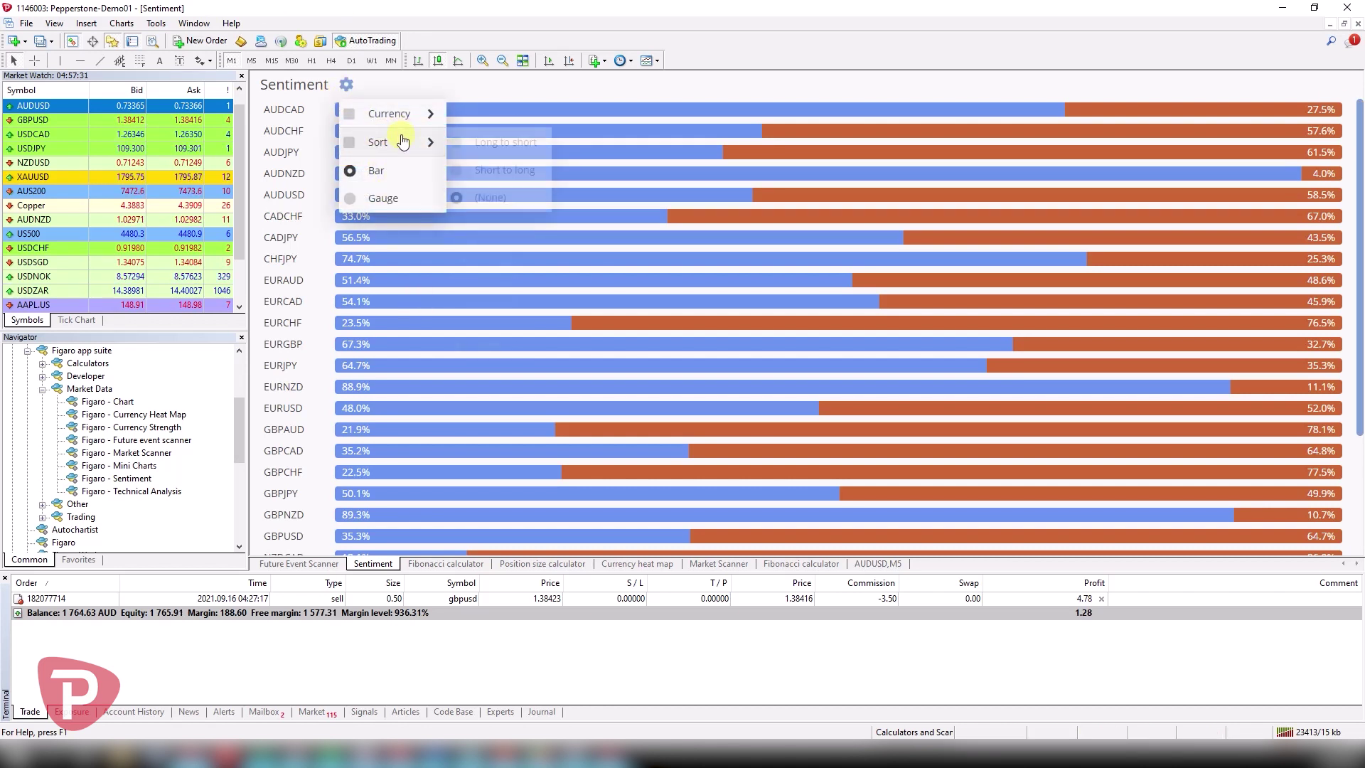
click(490, 144)
scroll(1359, 156, down, 1)
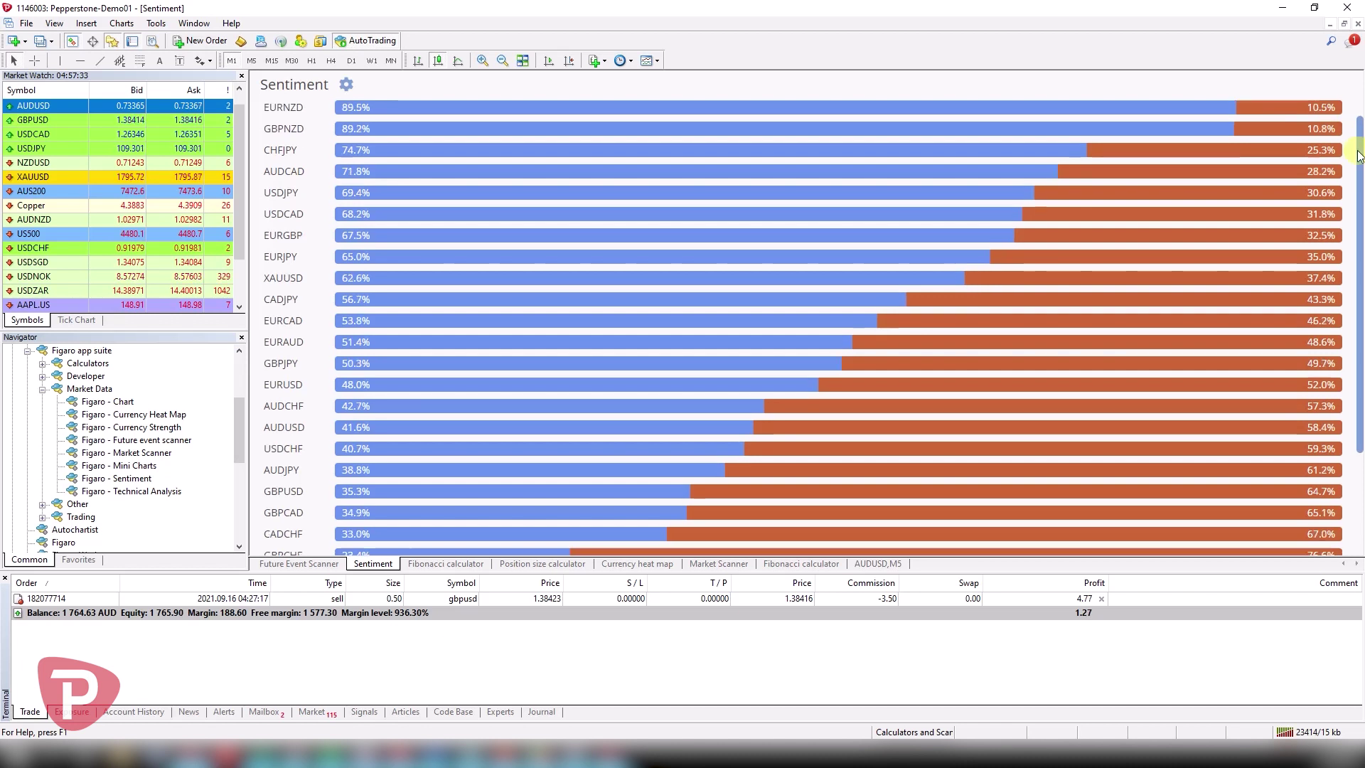
scroll(1359, 157, up, 1)
- Filter the Sentiment board to show only USD pairs
click(344, 86)
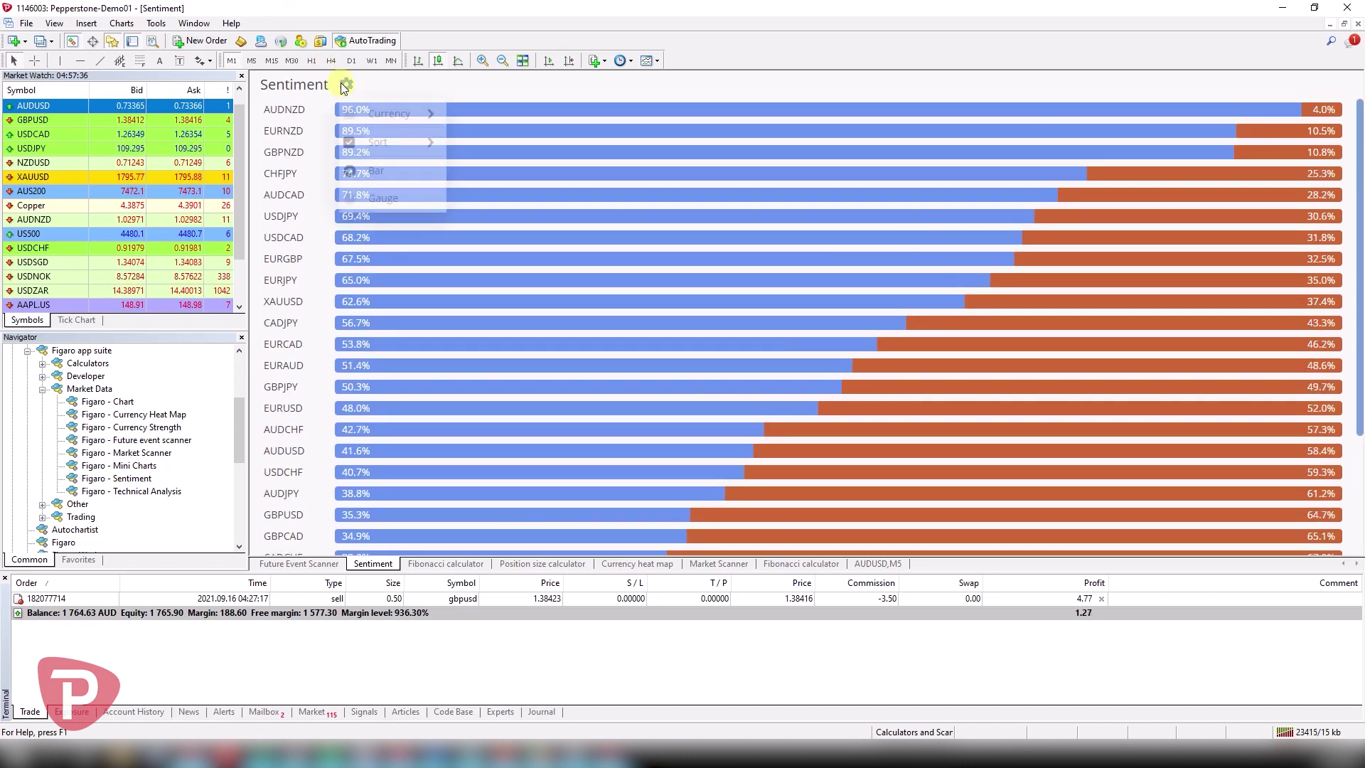
mouse_move(390, 113)
click(466, 139)
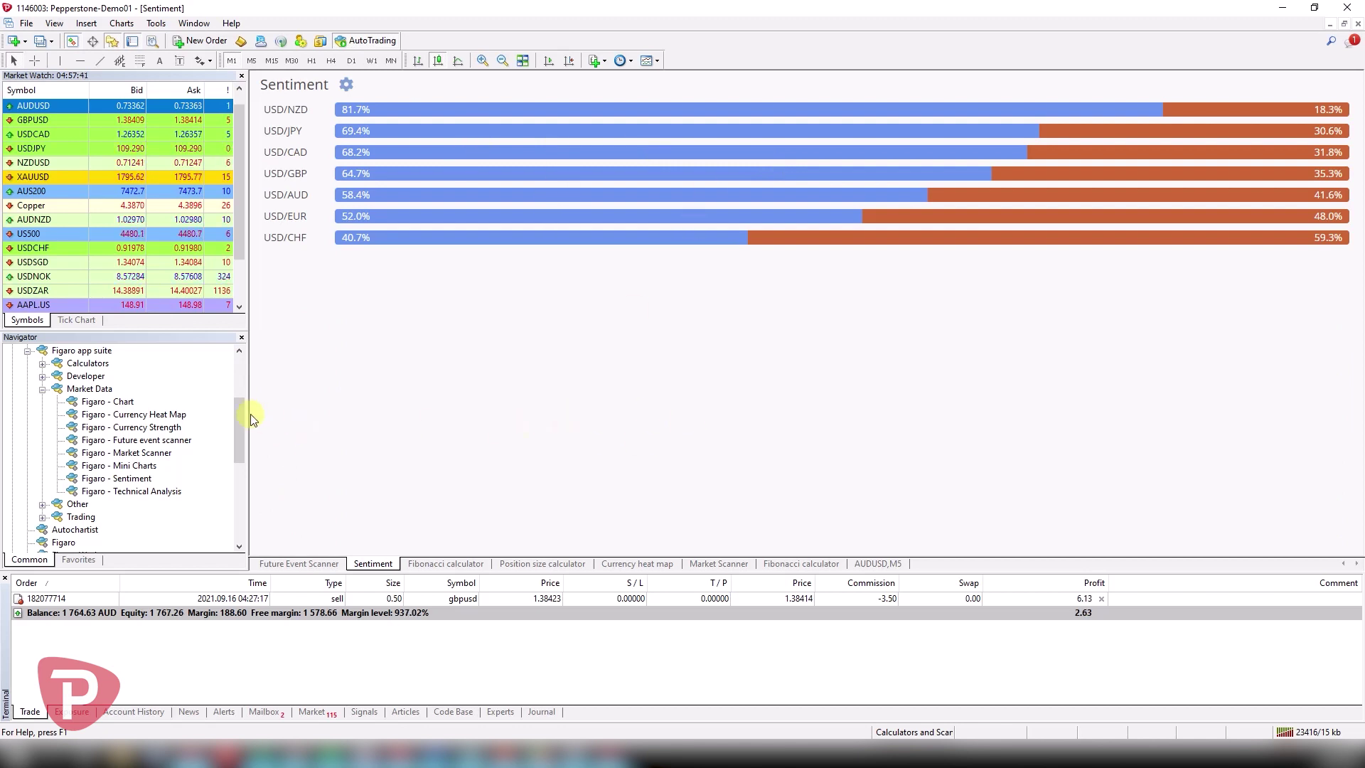
- Show the Currency heat map with its currency filter left on All
click(654, 565)
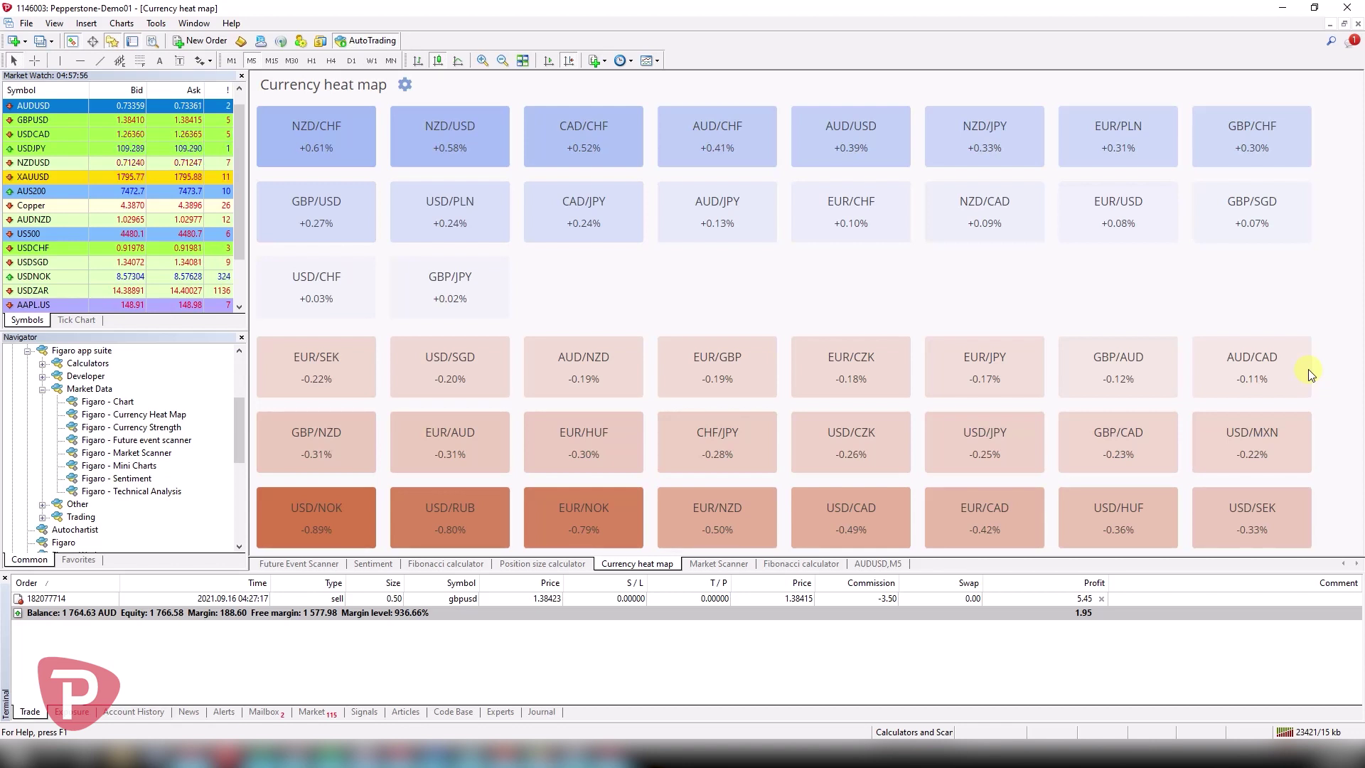
click(405, 85)
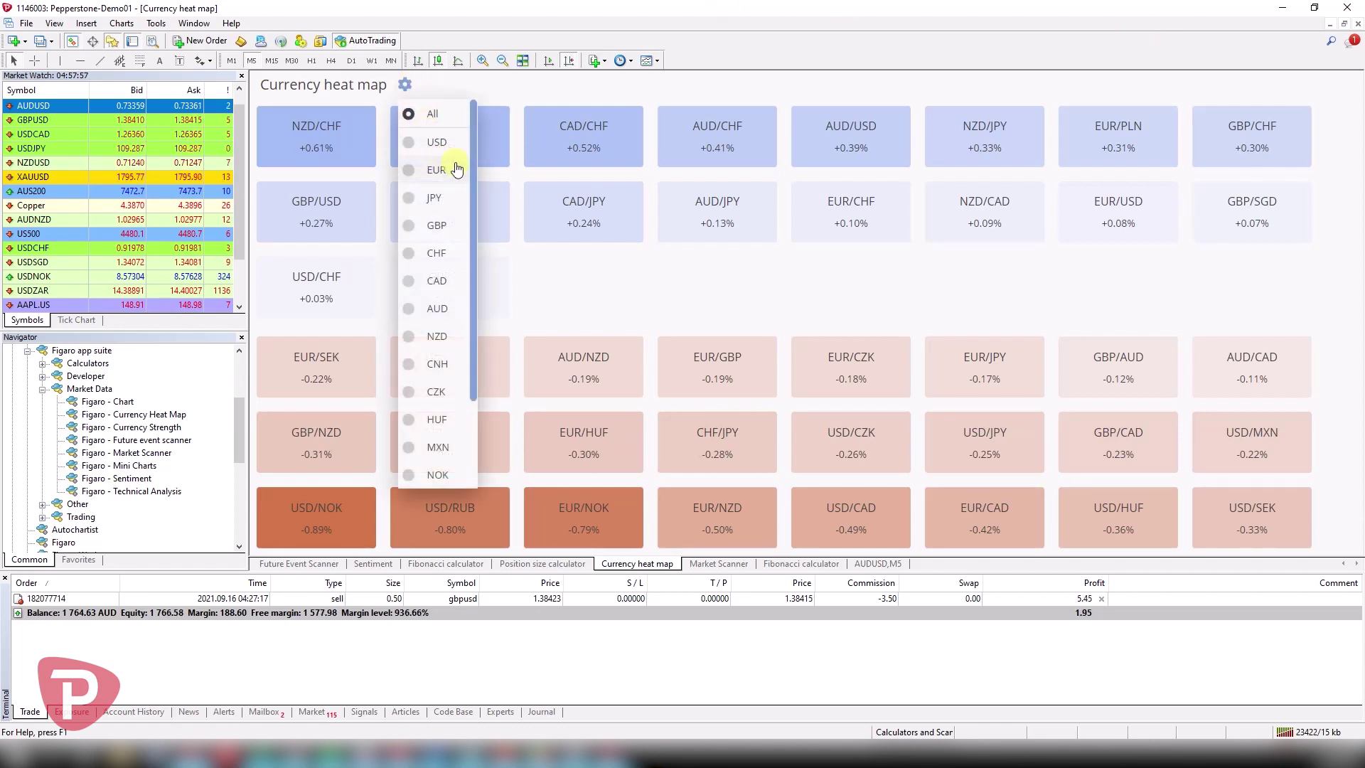
drag(472, 174, 946, 288)
click(945, 288)
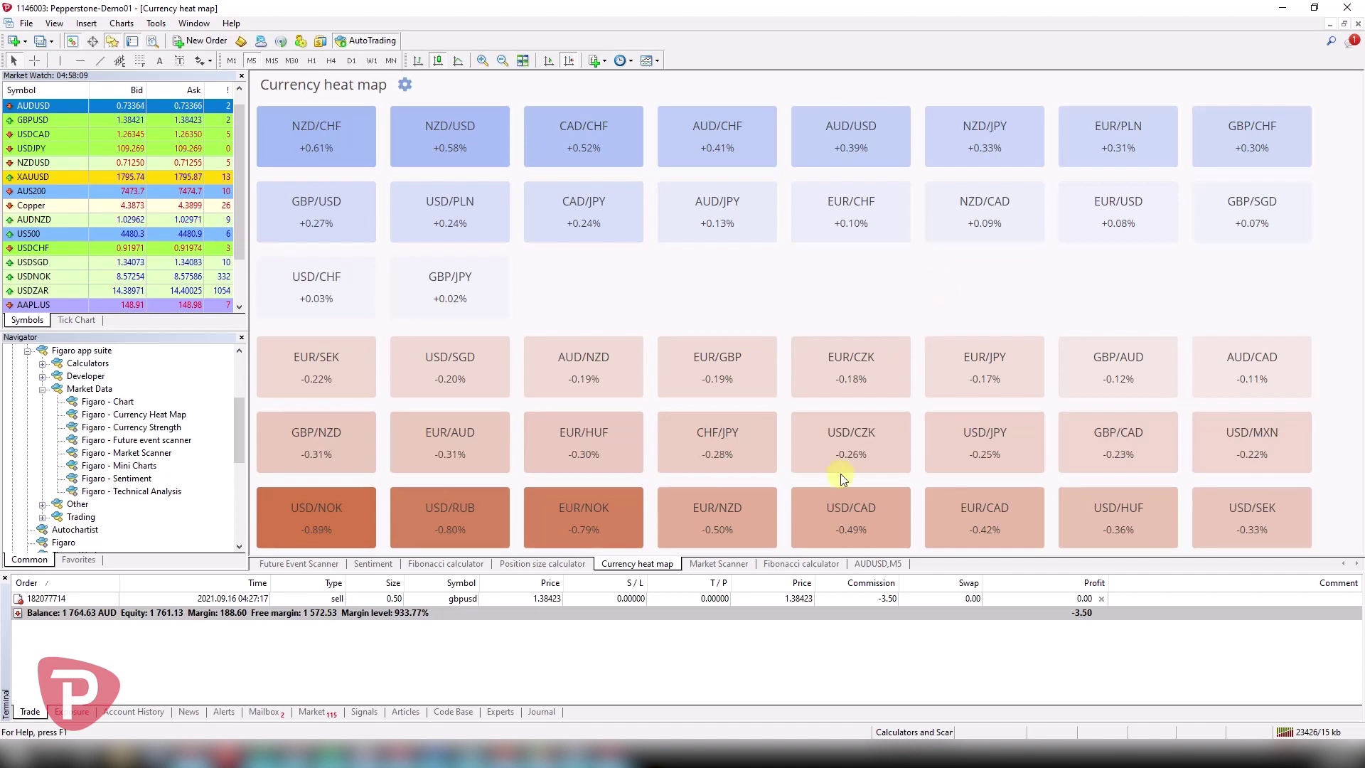
- Show the Market Scanner, collapse Market Data and expand Calculators, selecting Currency Converter
click(745, 563)
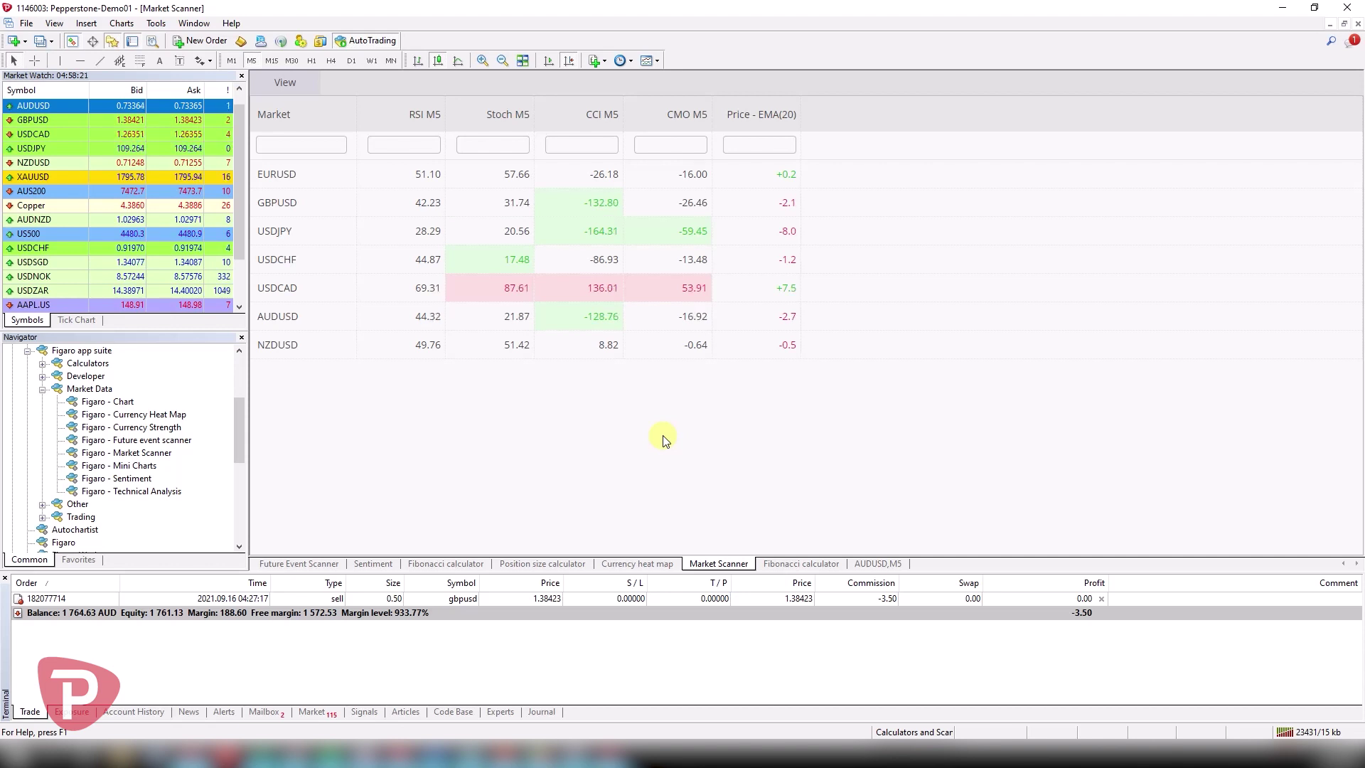
click(42, 390)
click(42, 363)
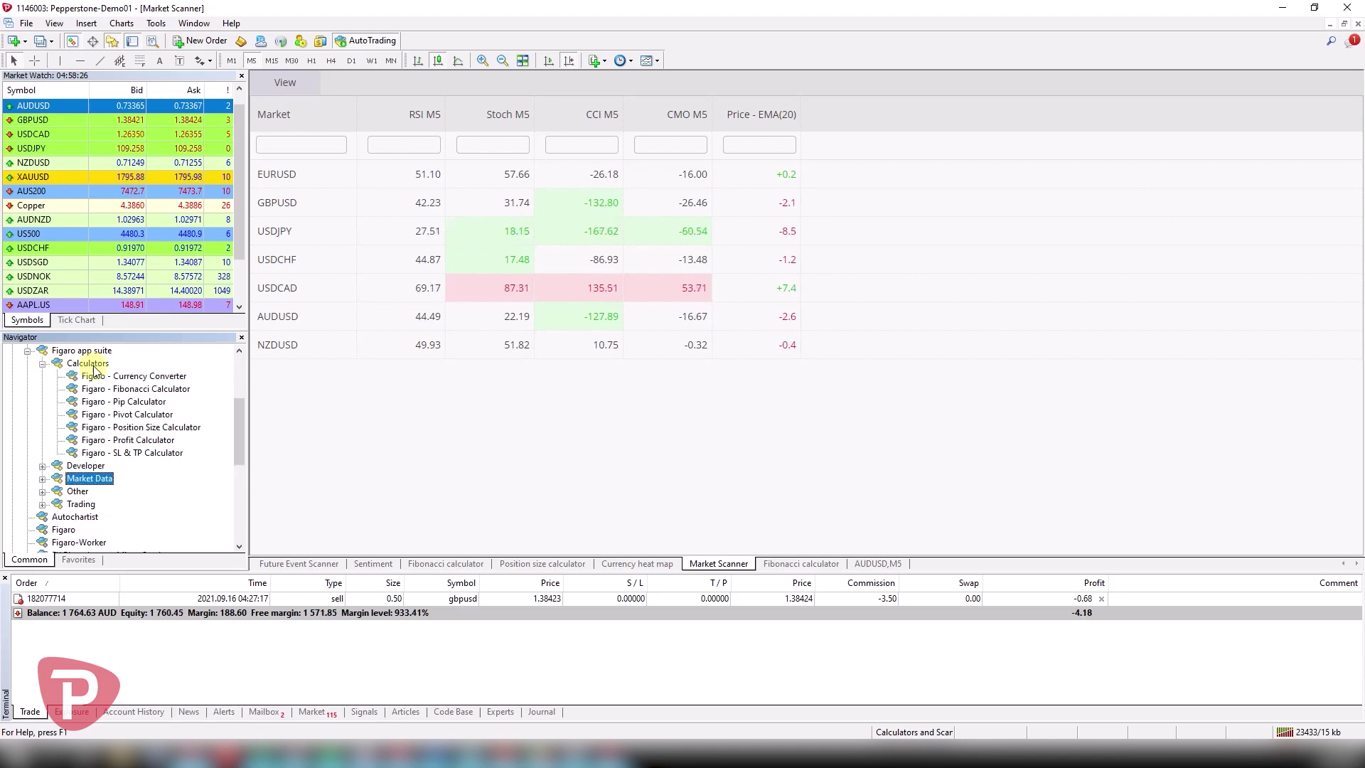
click(129, 377)
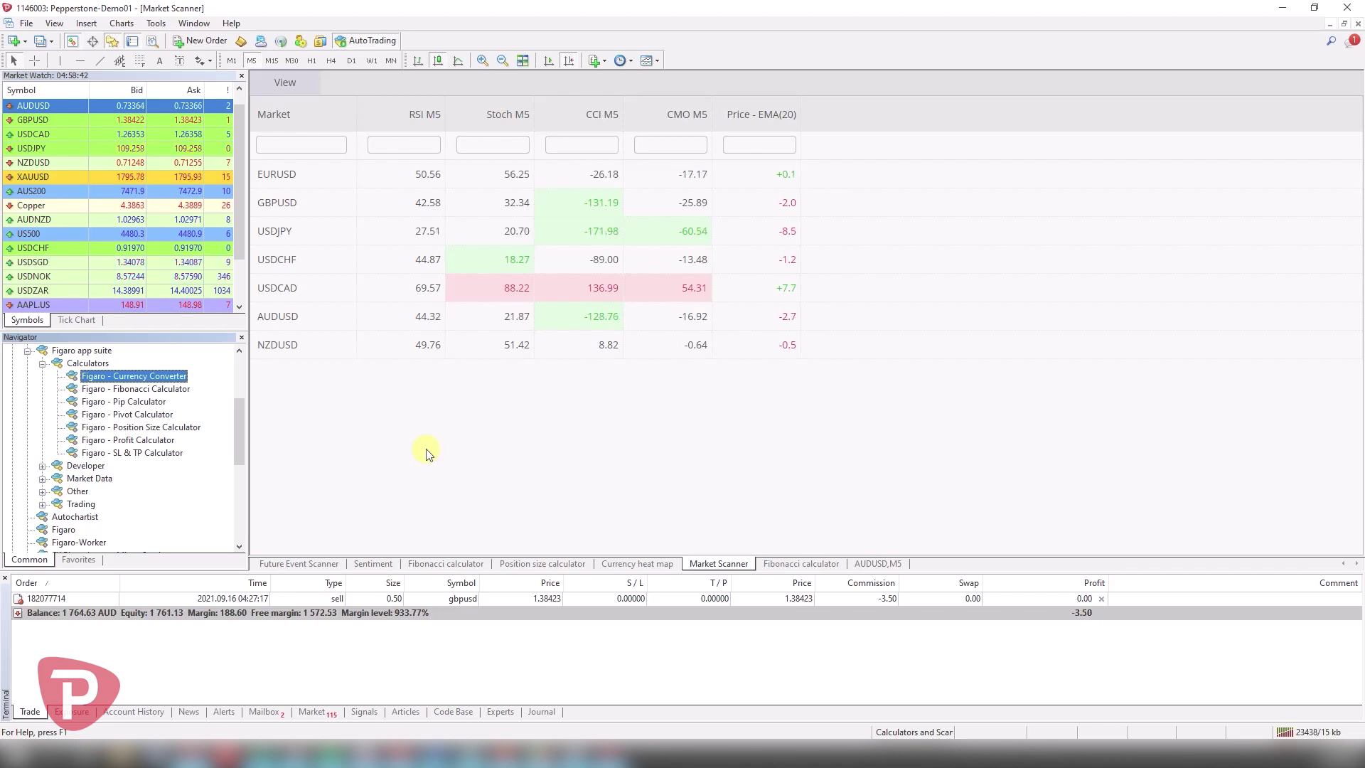
- Show Fibonacci levels for 0.75 high and 0.72 low, toggling trend type Up then back to Down
click(449, 566)
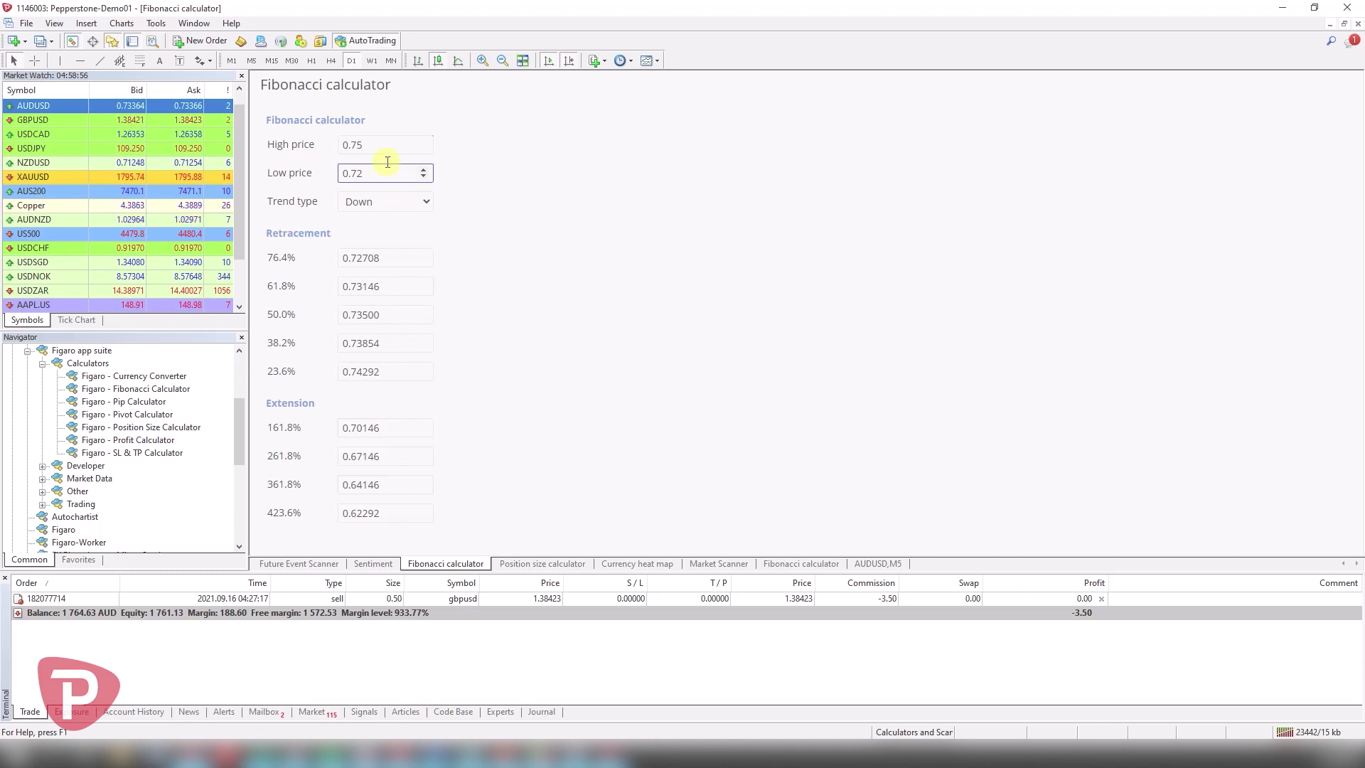
double_click(384, 144)
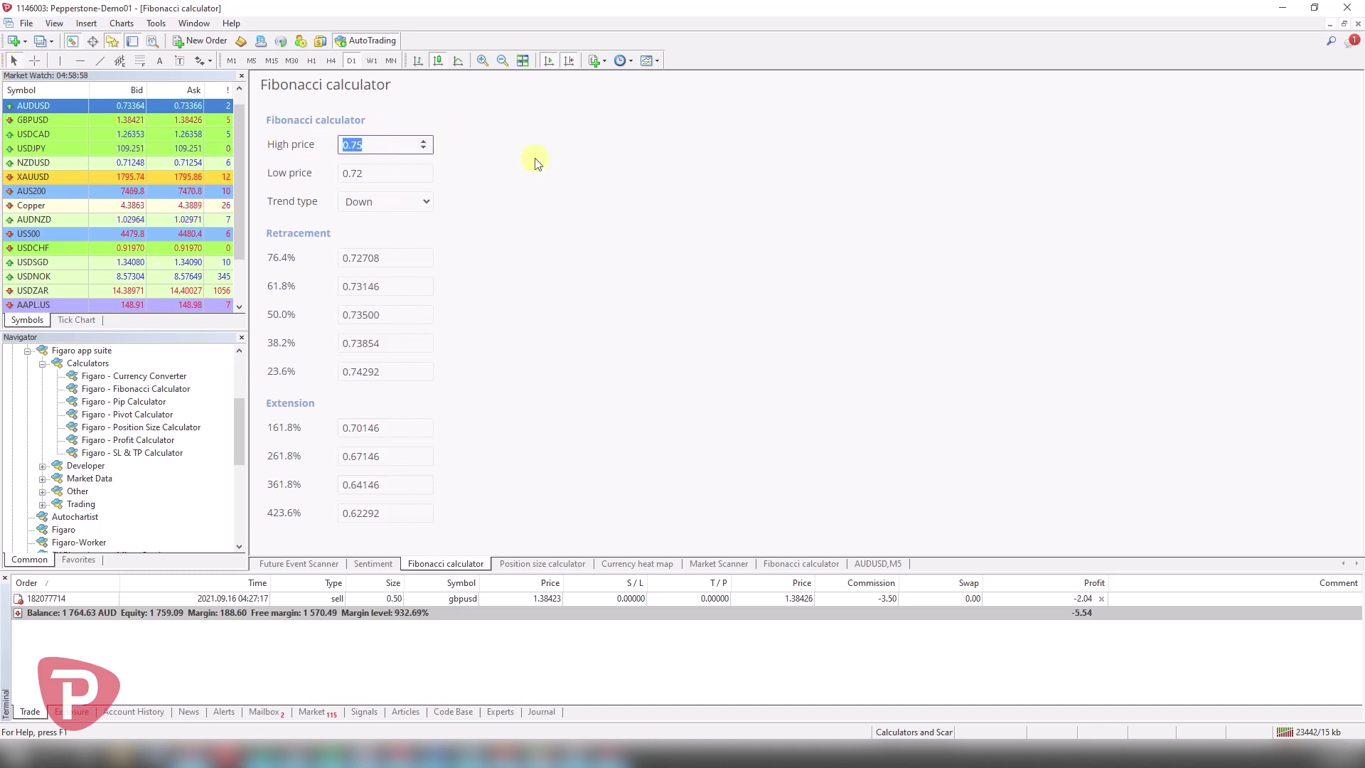
click(397, 172)
click(402, 202)
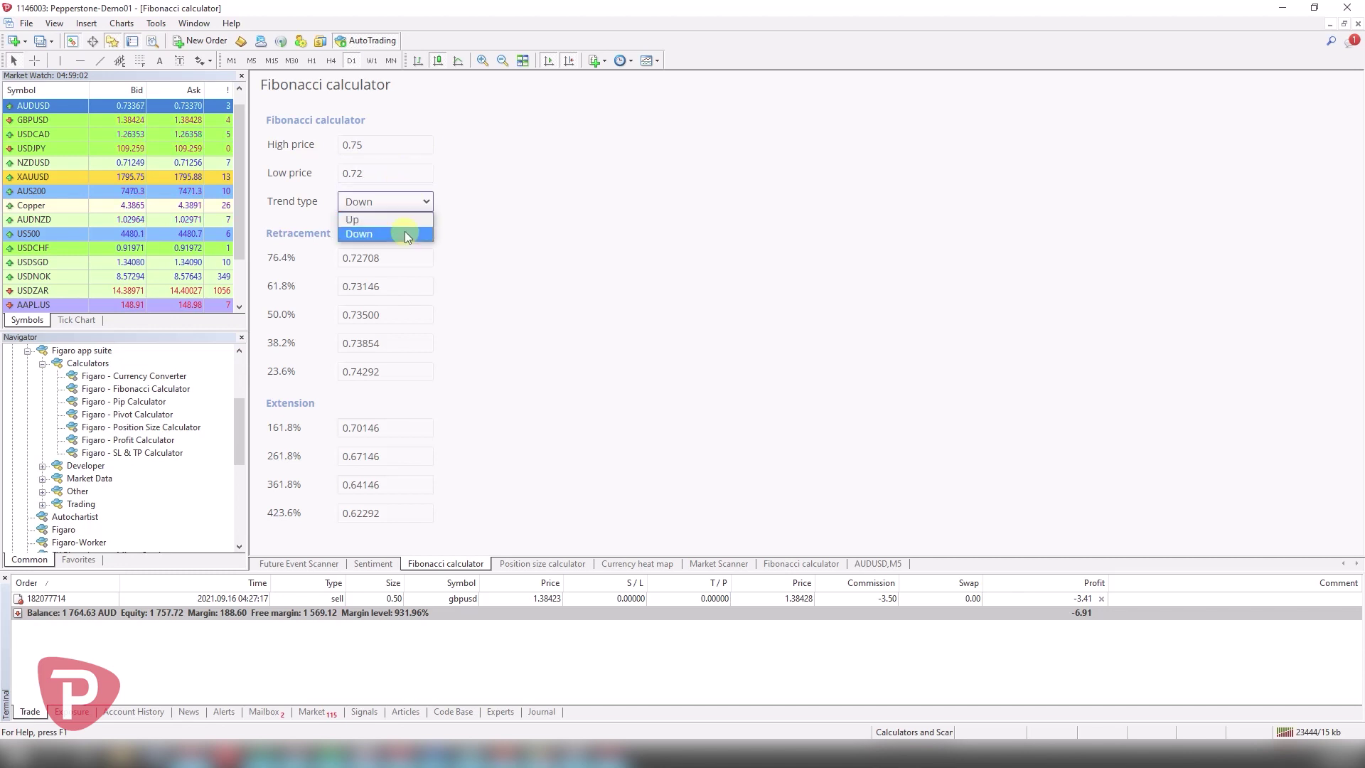
click(409, 221)
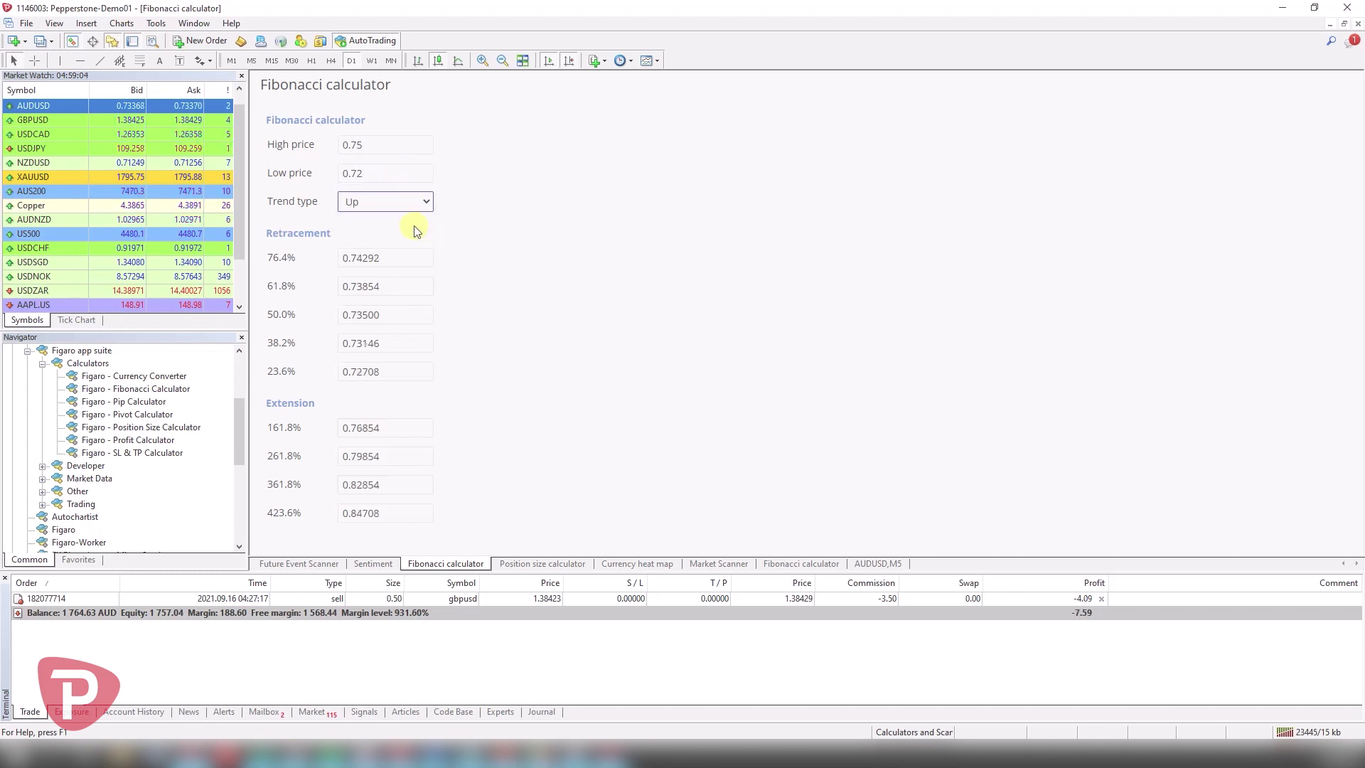
click(408, 200)
click(408, 230)
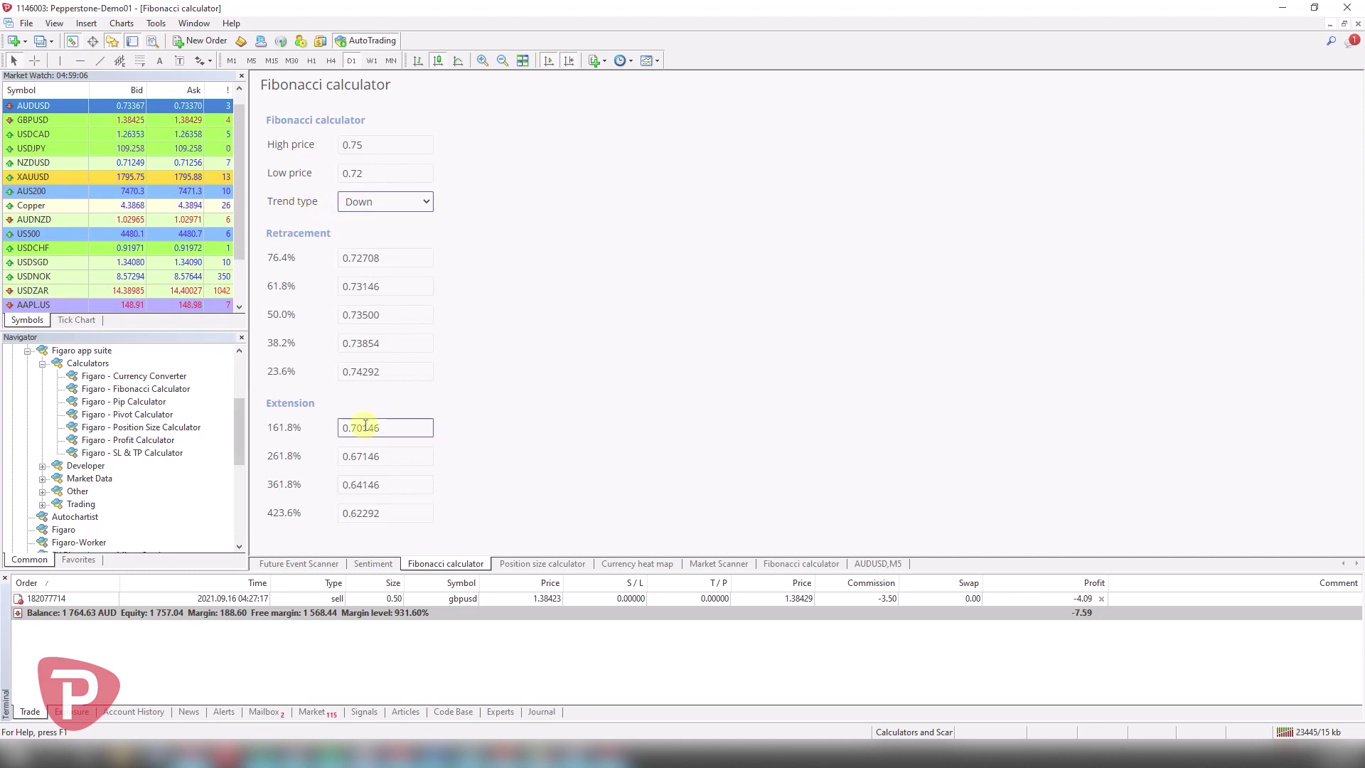
right_click(714, 603)
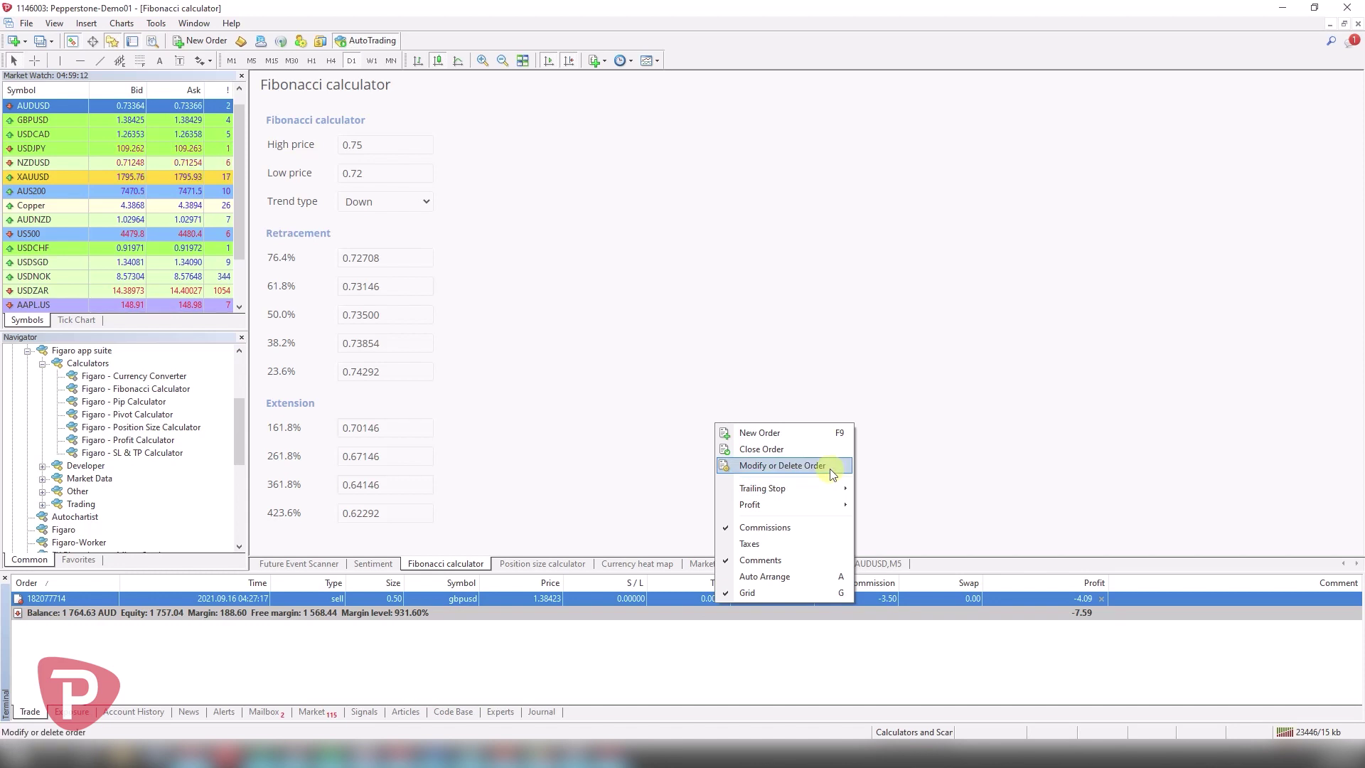
click(920, 476)
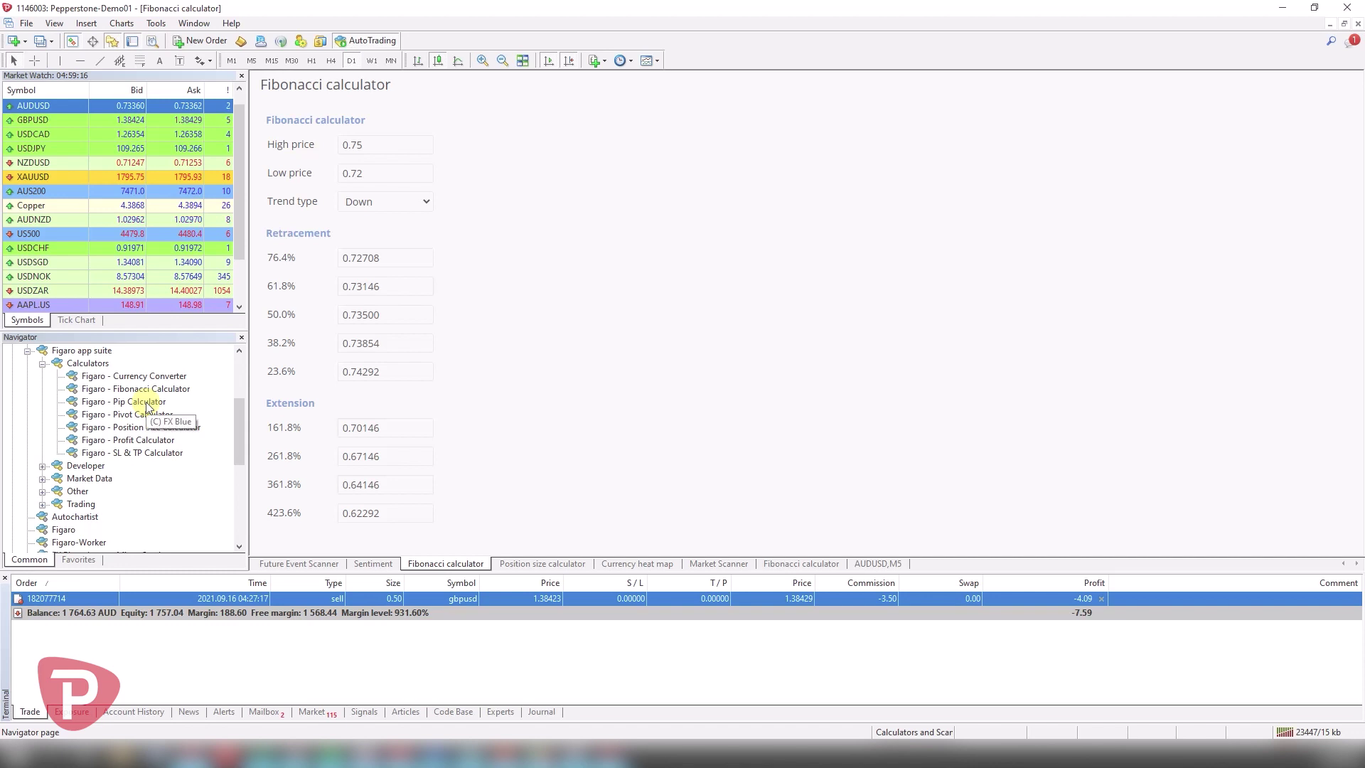
- Size a EURUSD position at a fixed 200 AUD risk instead of AUS200, giving 0.73 lots
click(526, 563)
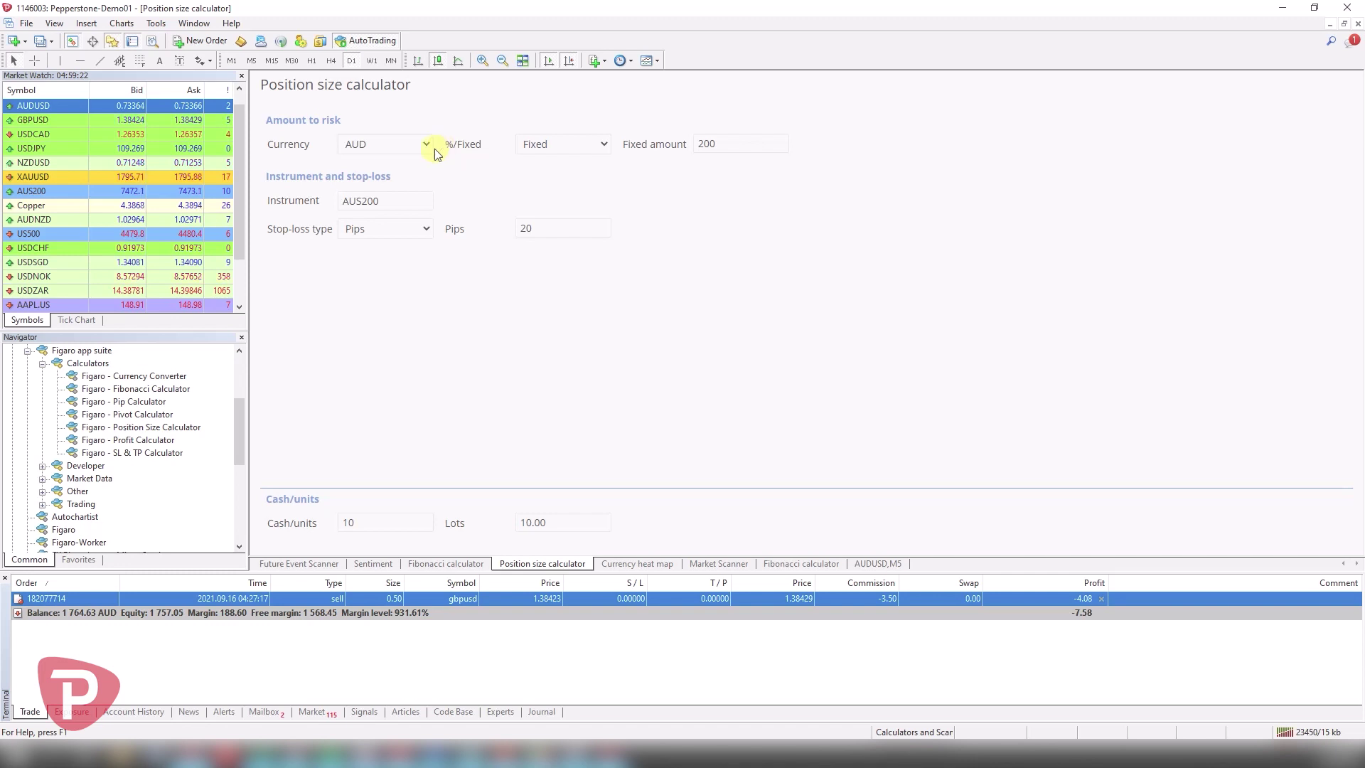
click(560, 145)
click(546, 178)
drag(705, 143, 680, 148)
drag(426, 202, 333, 215)
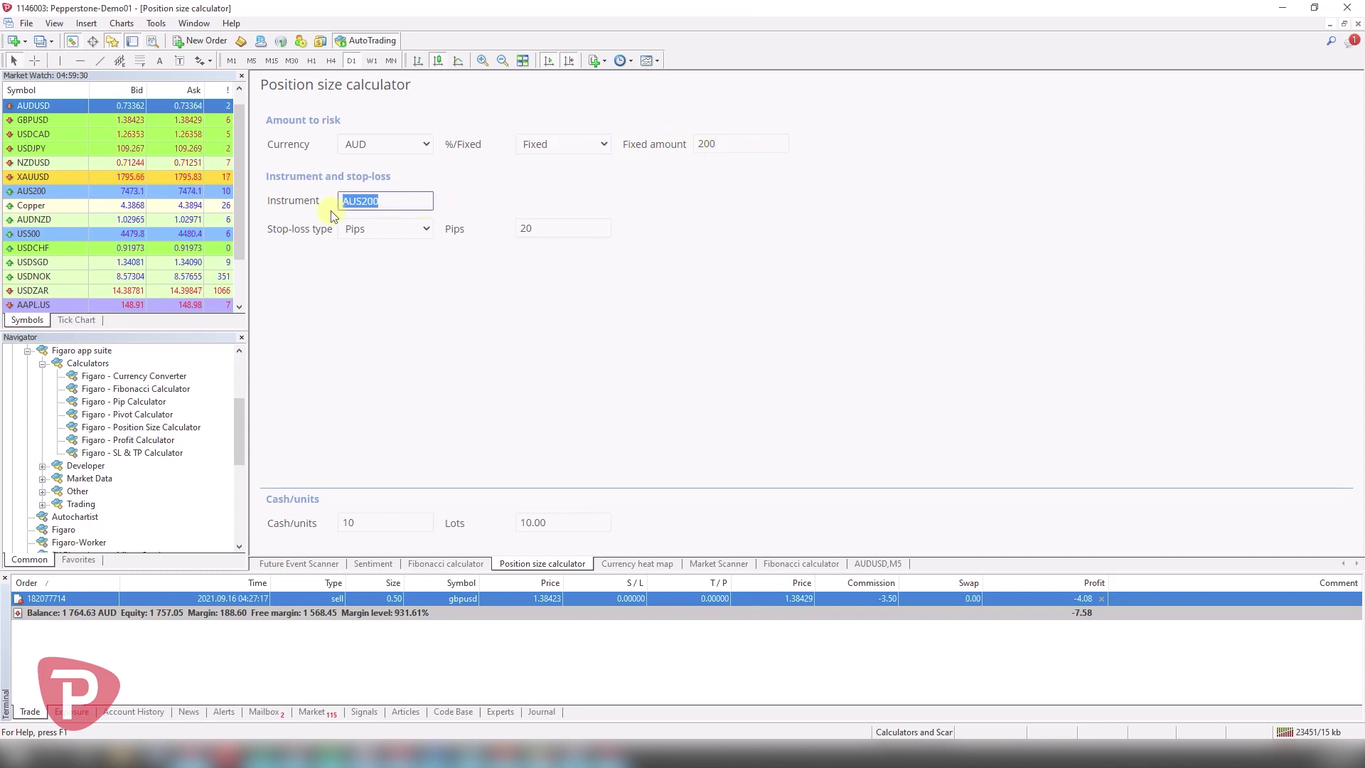
text(EU)
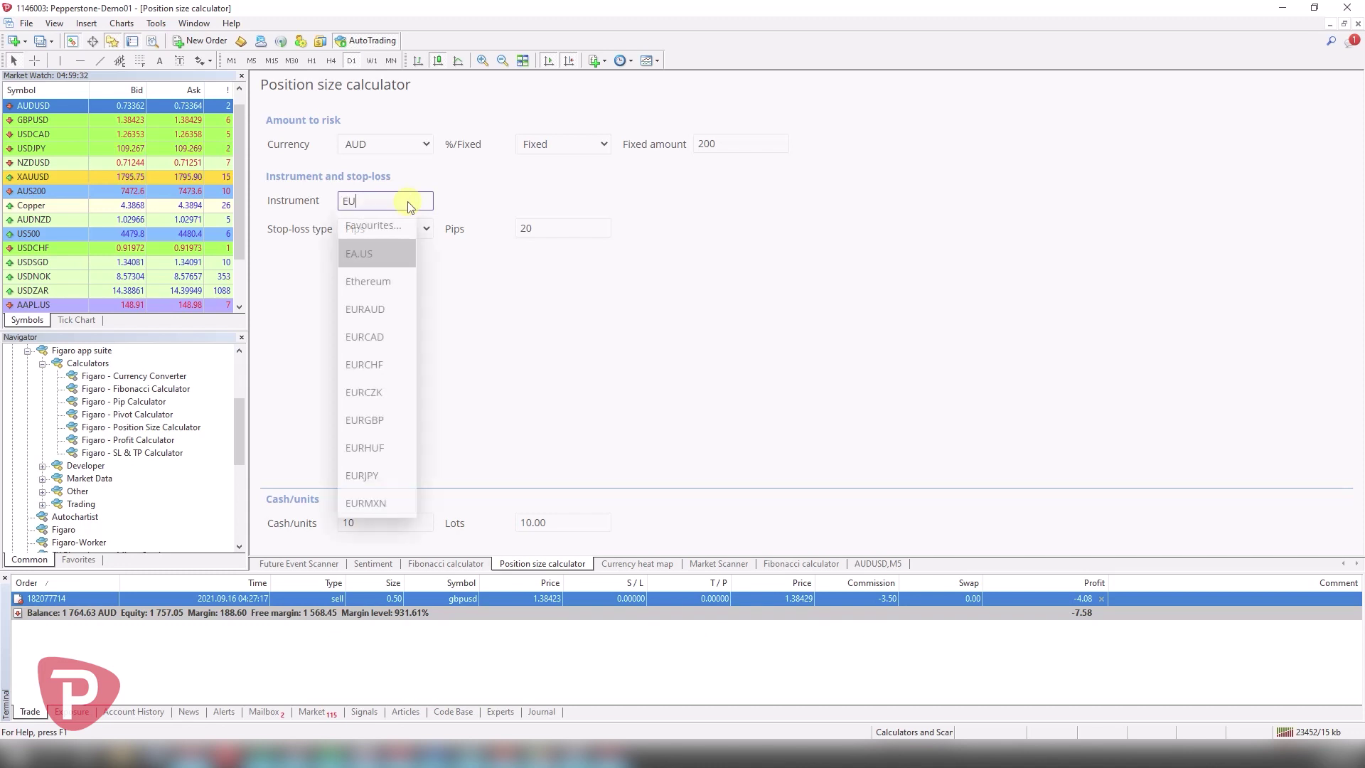
text(RUSD)
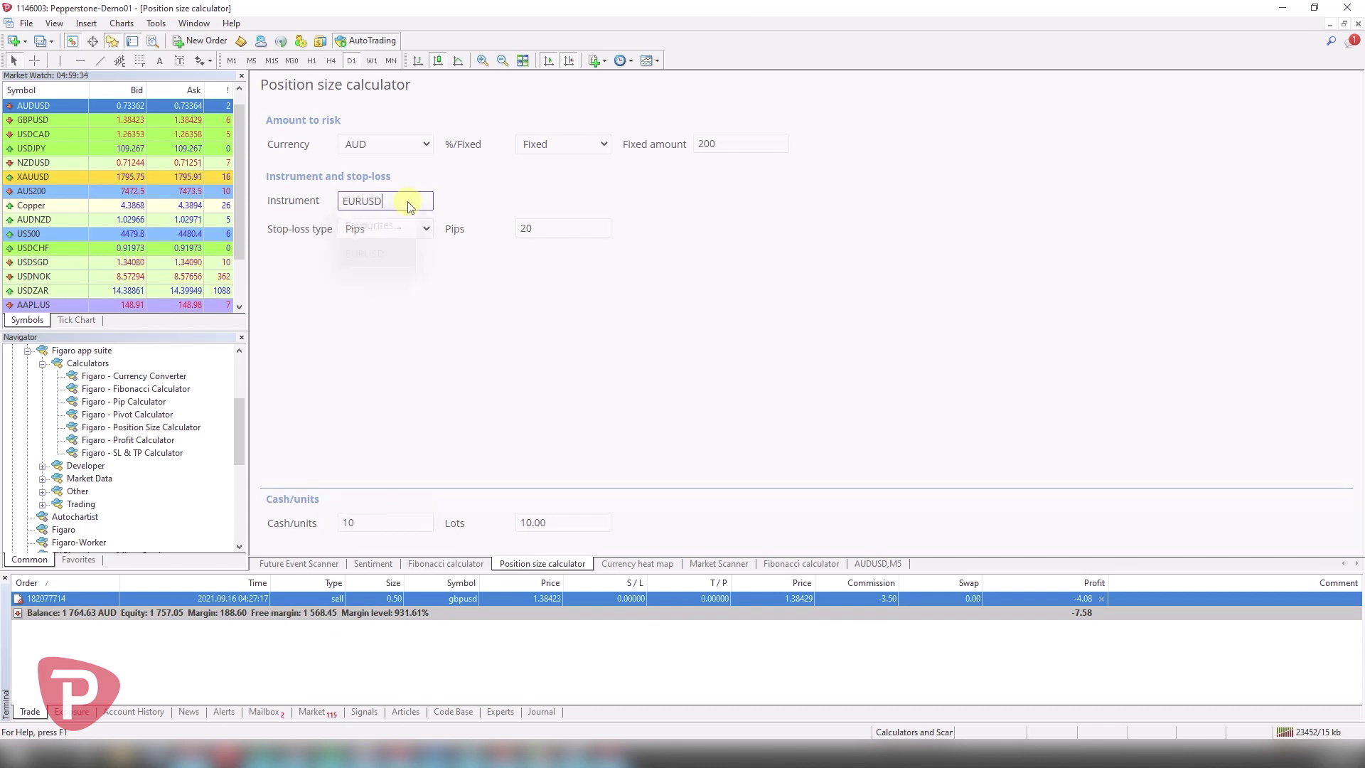
click(371, 253)
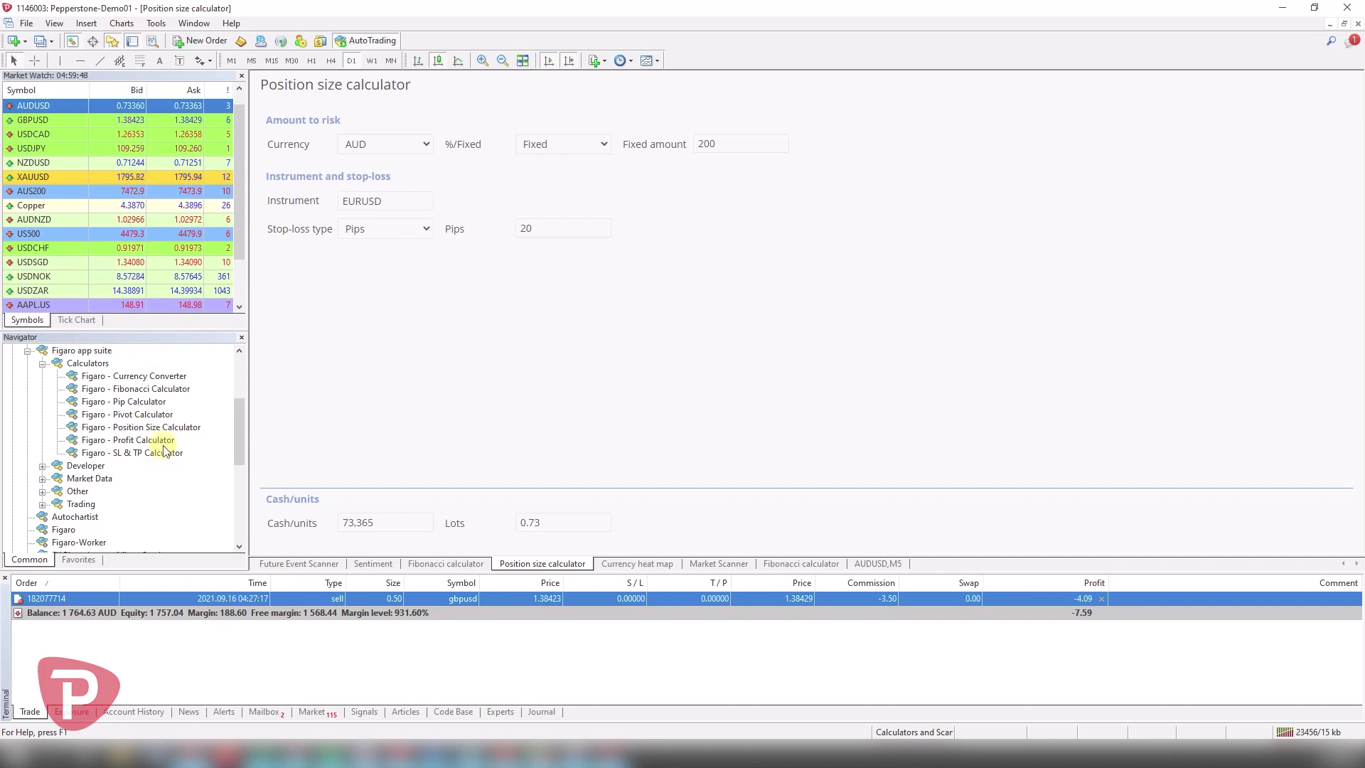
- Collapse the Calculators group and expand Trading to show its six tools
click(44, 364)
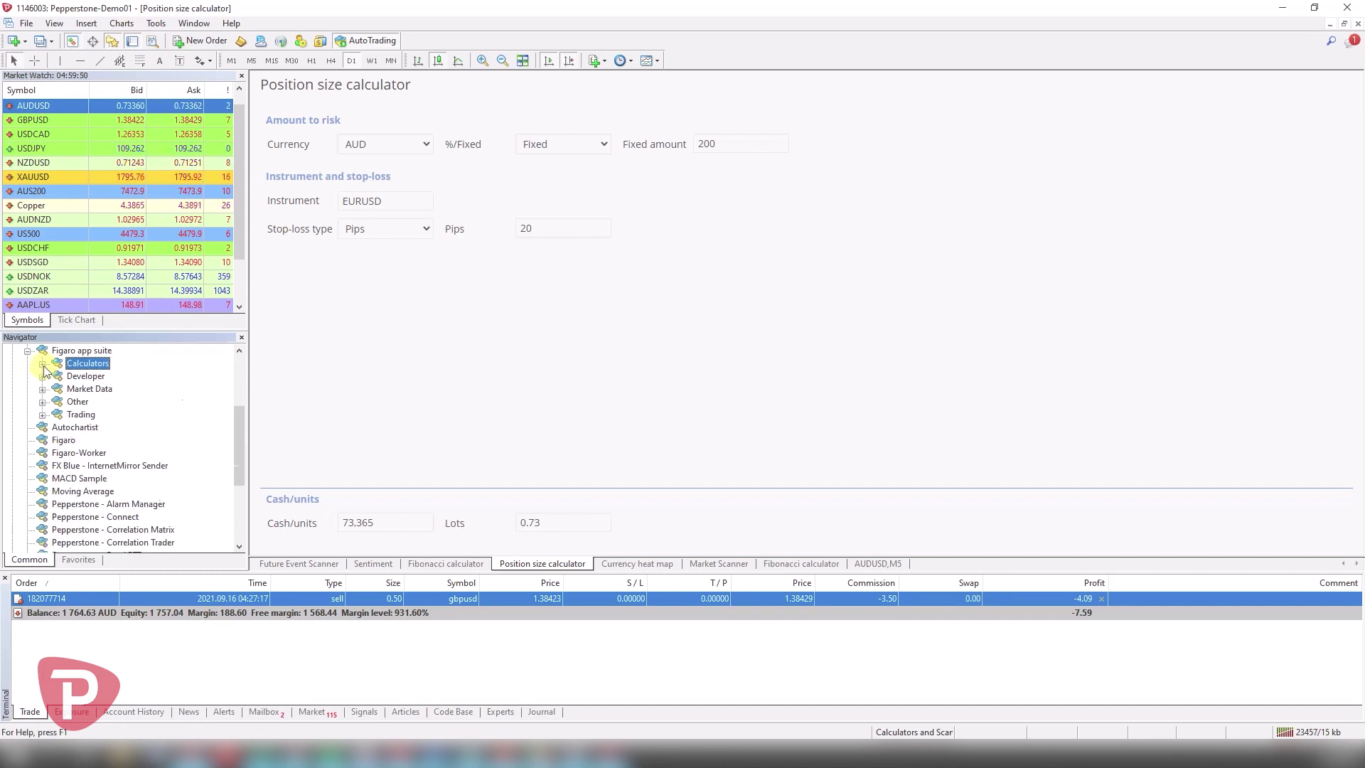
drag(236, 459, 236, 440)
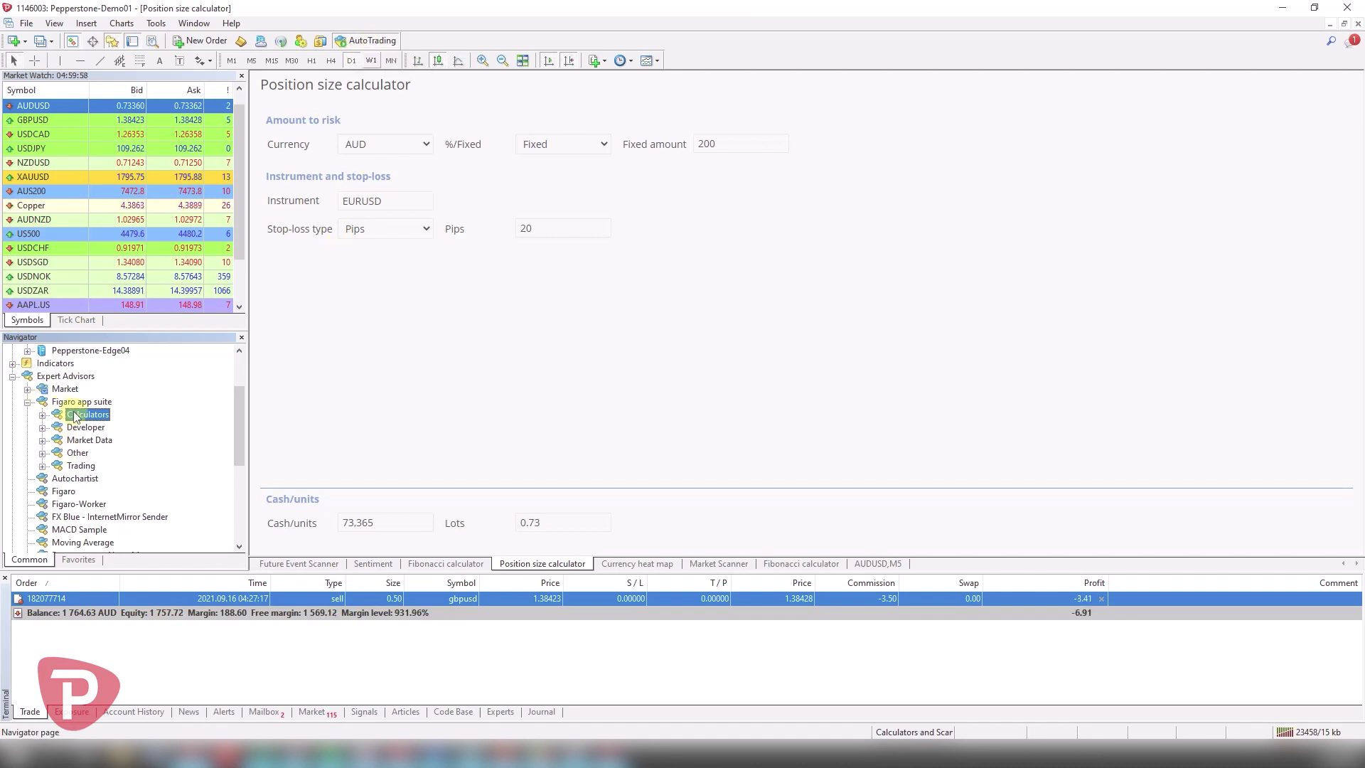
click(42, 465)
scroll(191, 446, down, 1)
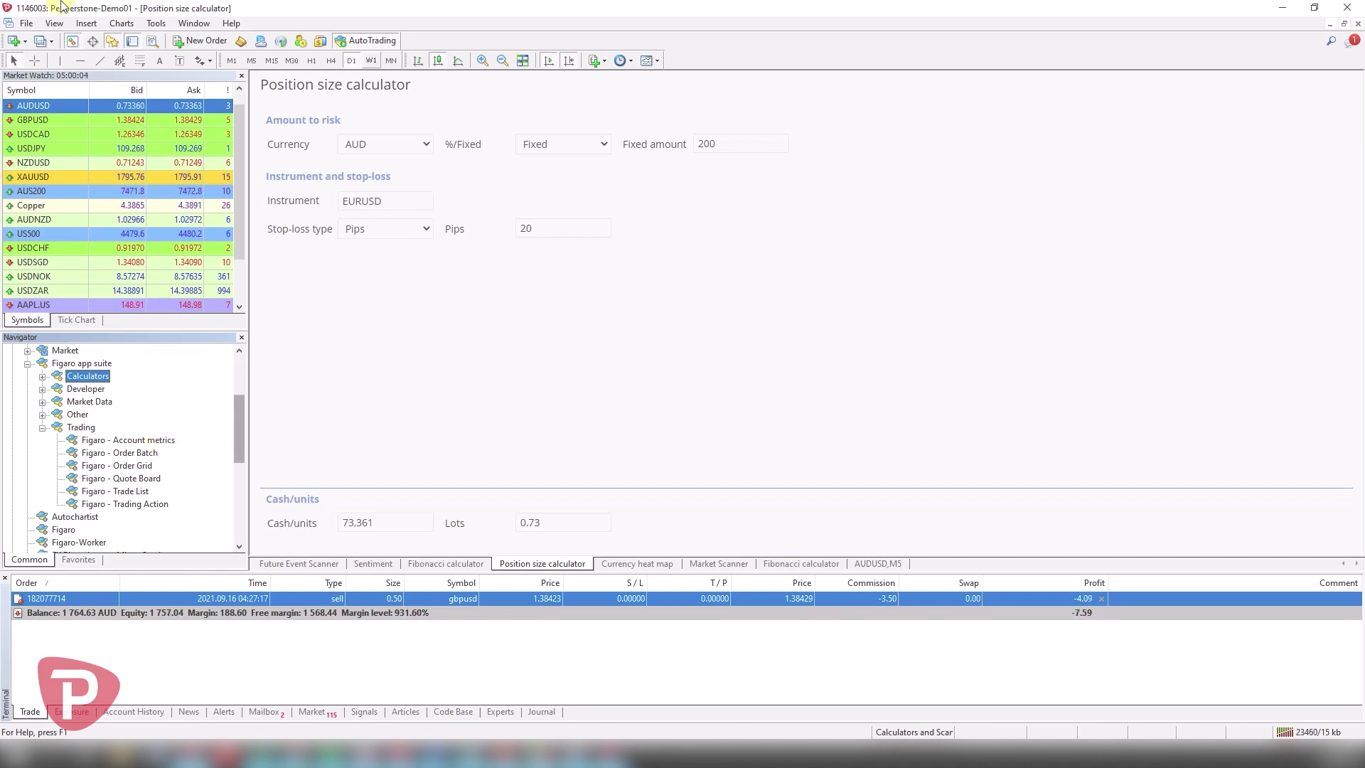
- Load the Swiss Franc profile from File > Profiles
click(27, 23)
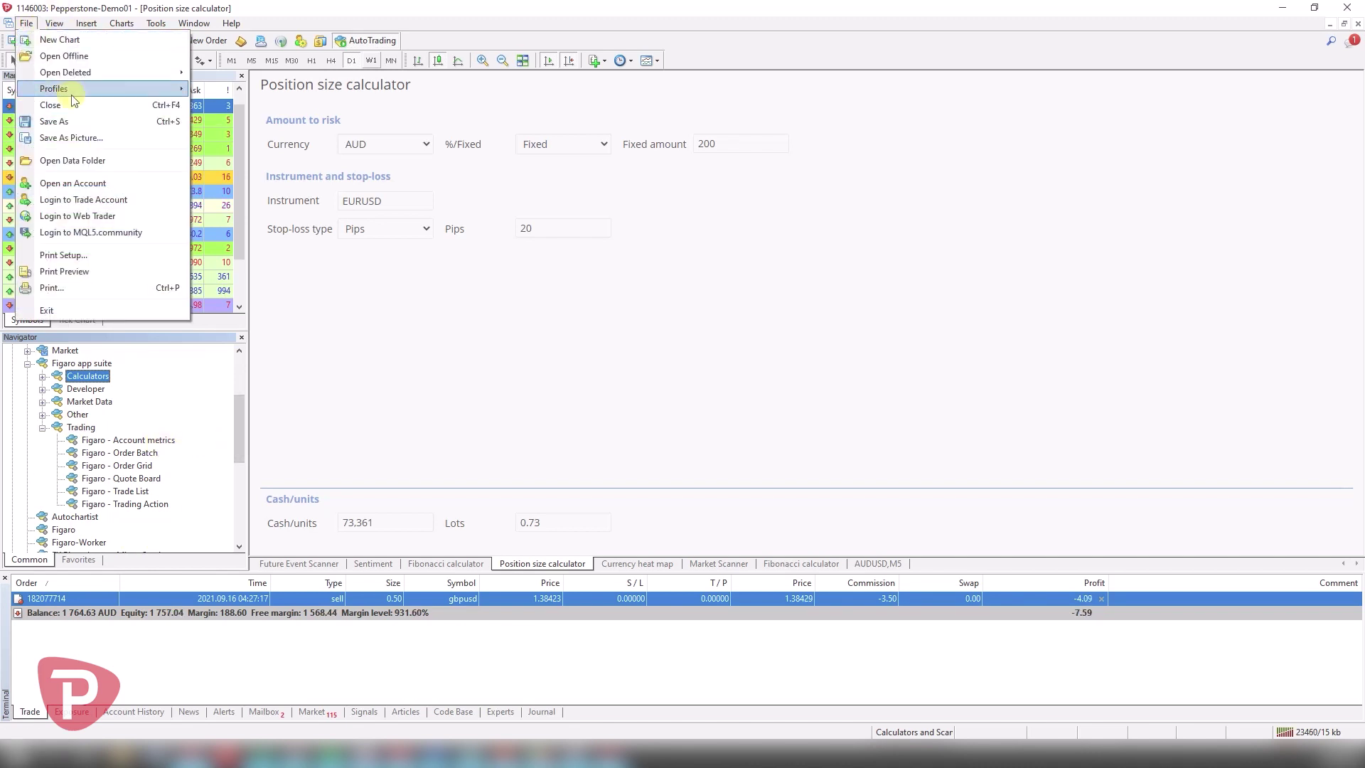
mouse_move(75, 96)
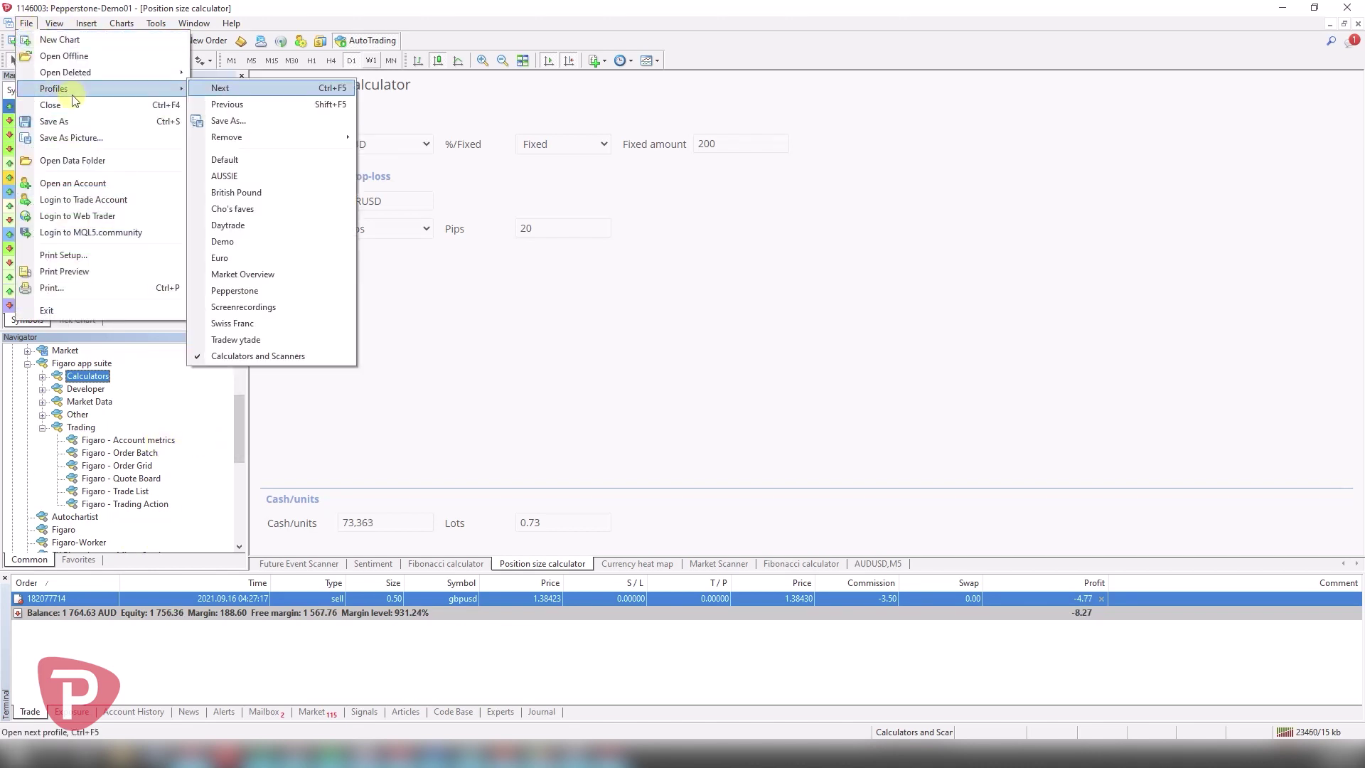
click(289, 325)
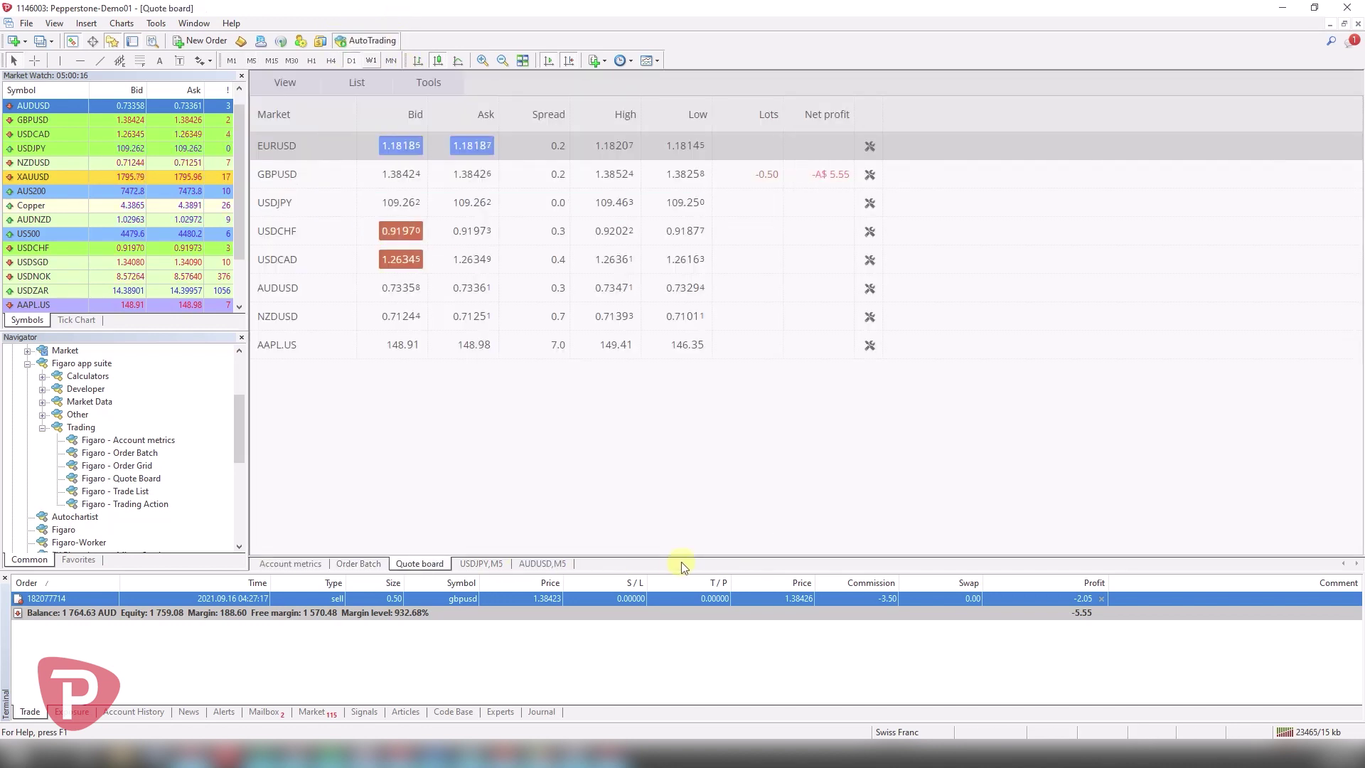
click(302, 565)
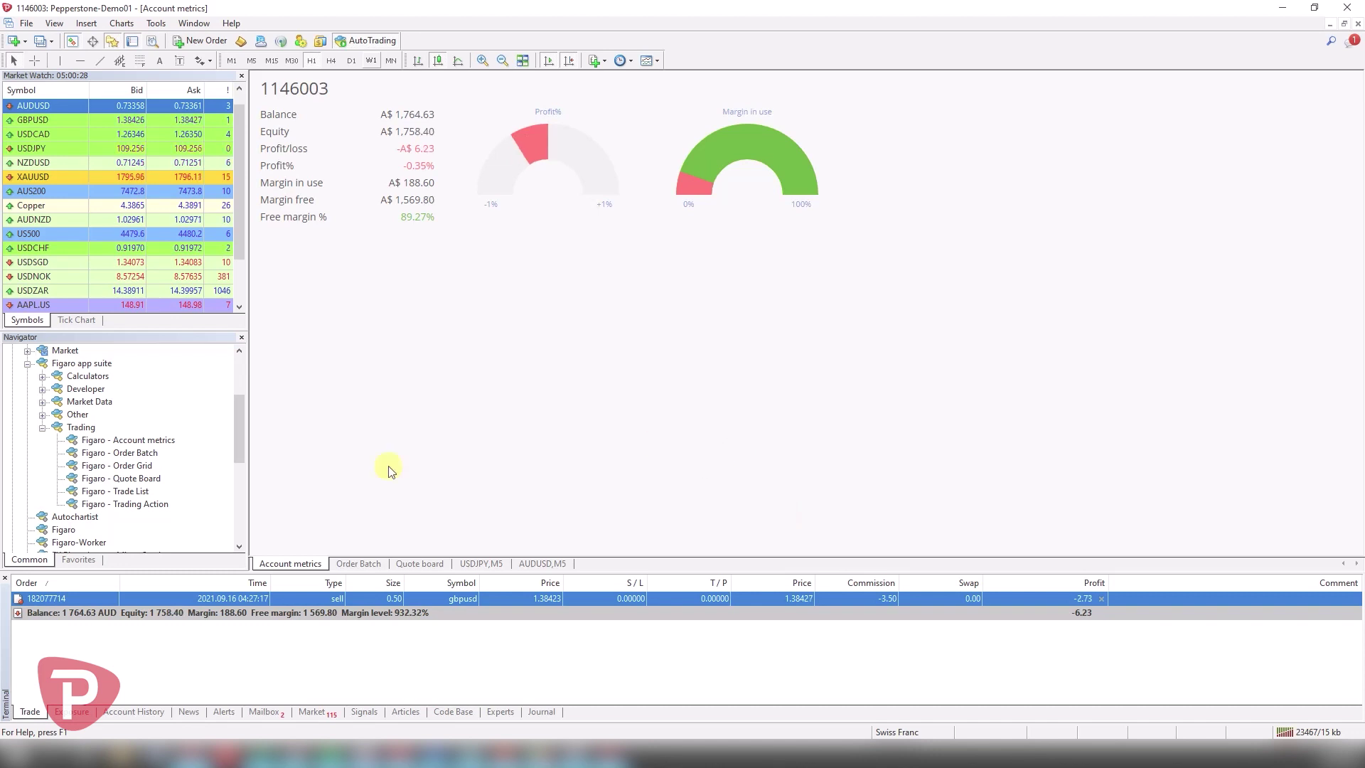
click(430, 564)
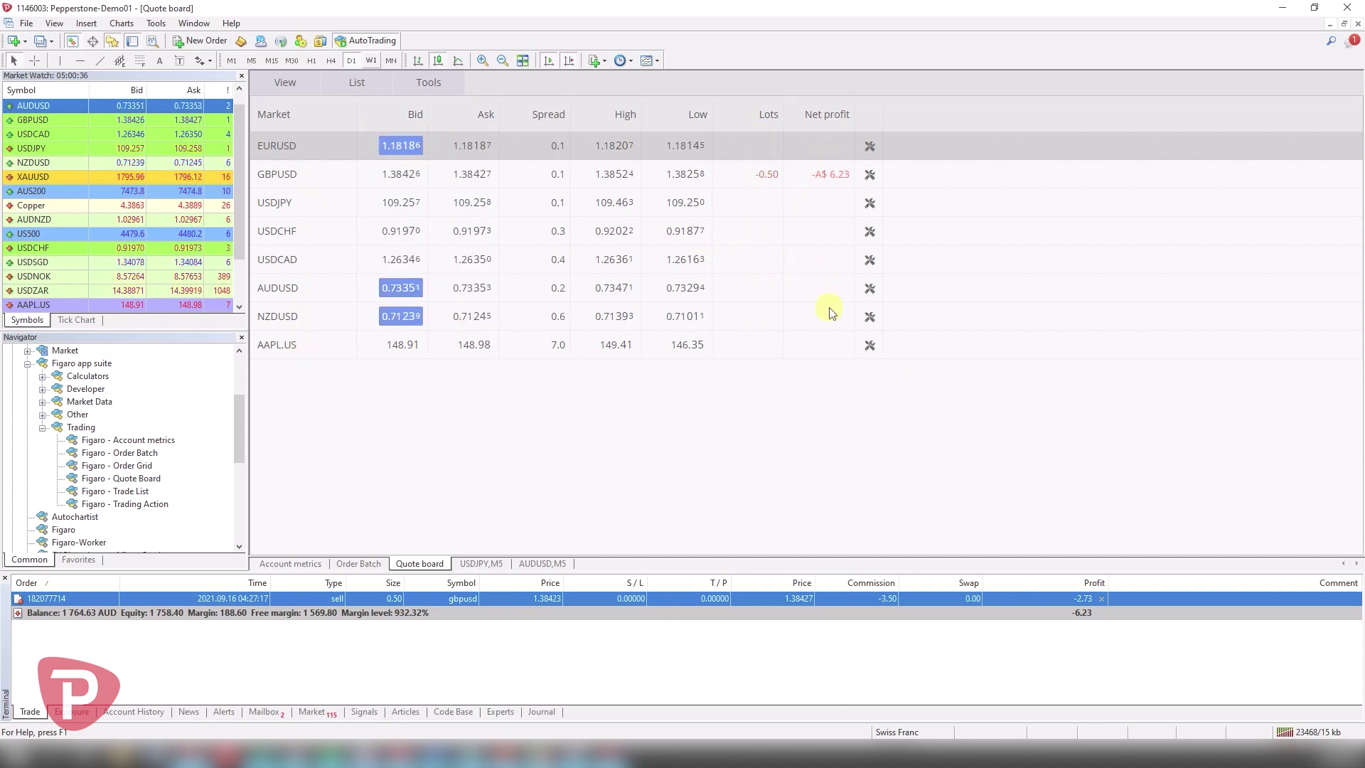
click(869, 175)
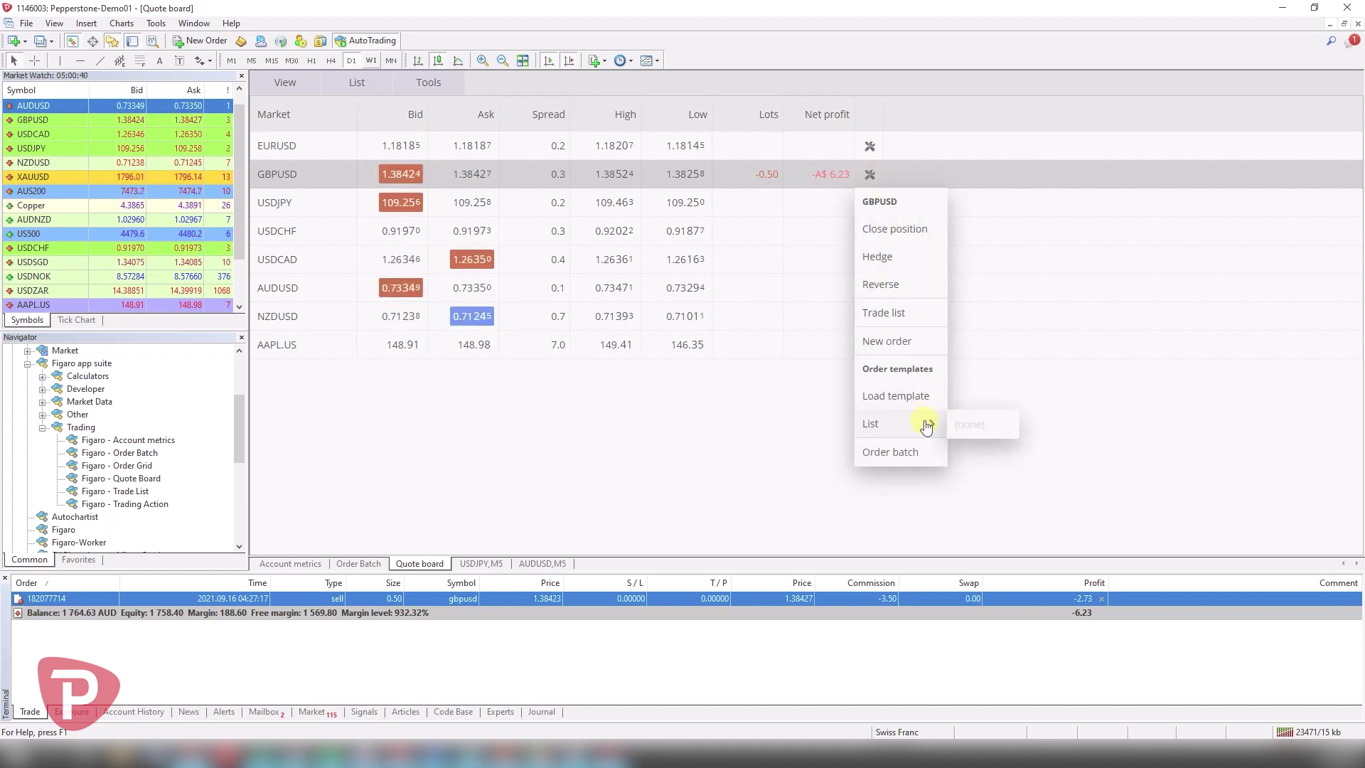
click(638, 449)
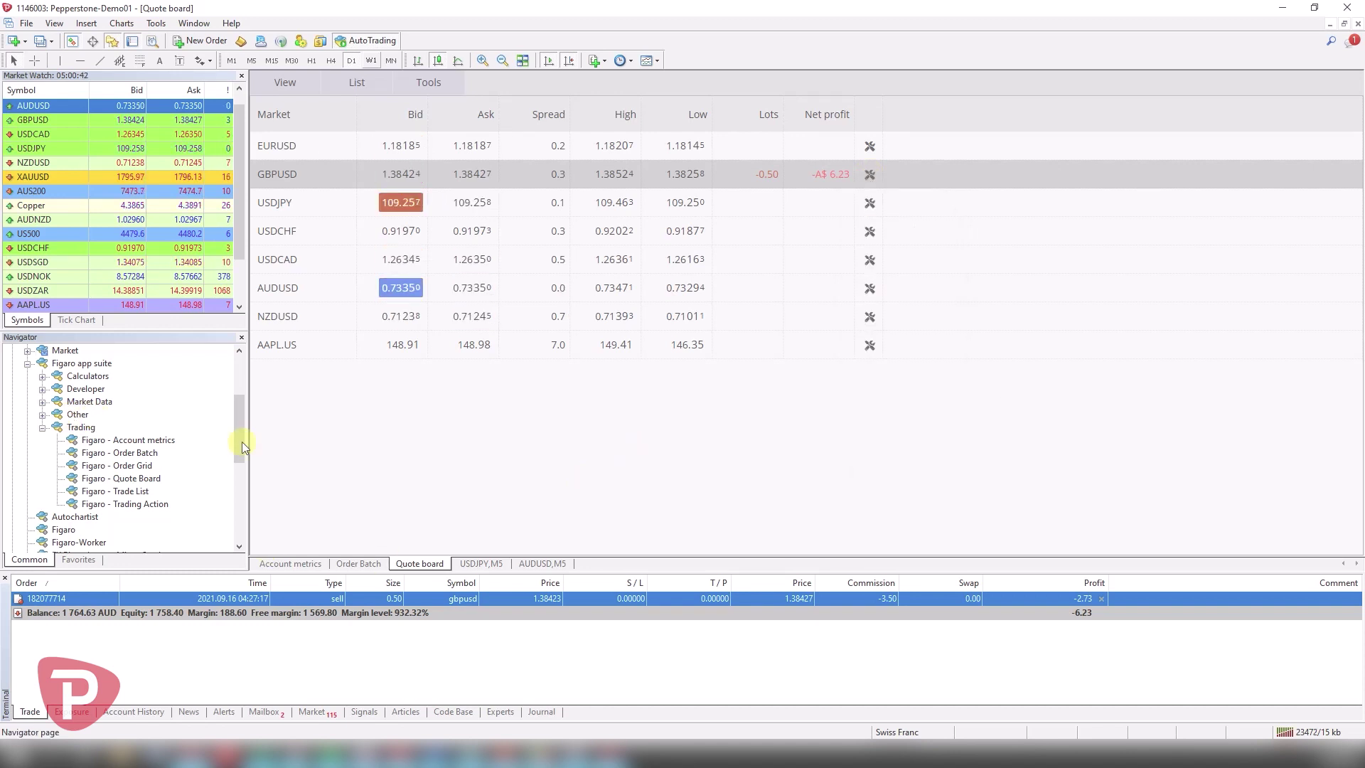
- Show the Order batch page and check its Sell 0.3 lots action
click(345, 566)
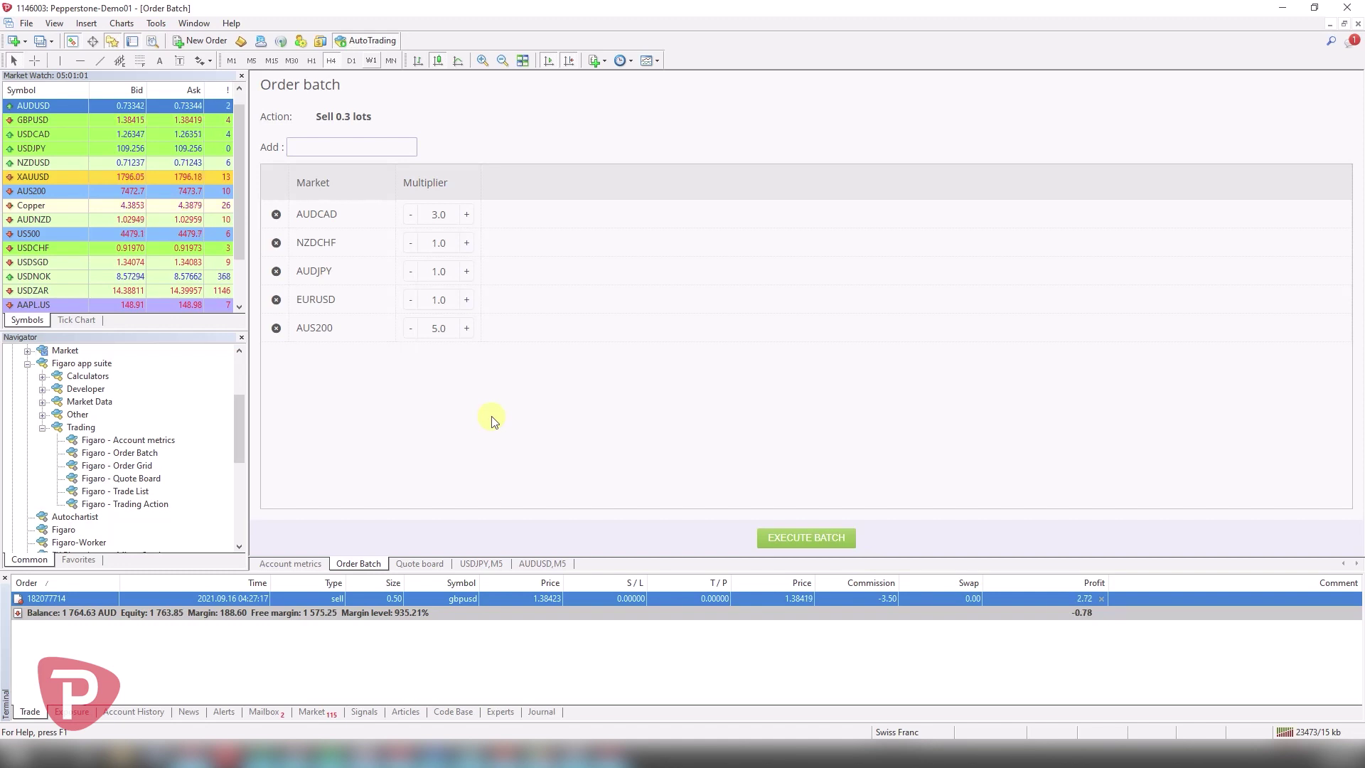
triple_click(345, 119)
click(586, 142)
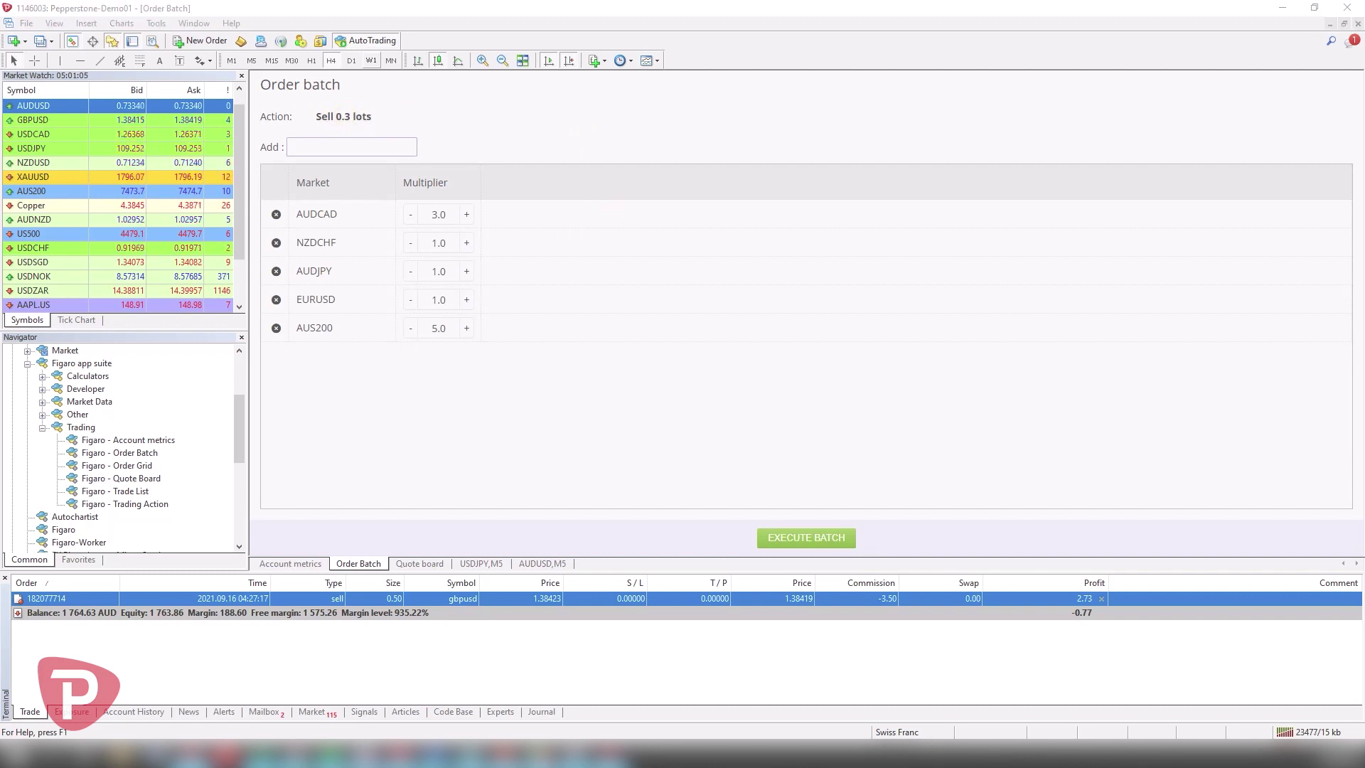
- Change the batch deal ticket to 0.1 lots, 20-pip stop loss and 60-pip take profit, and save
double_click(626, 207)
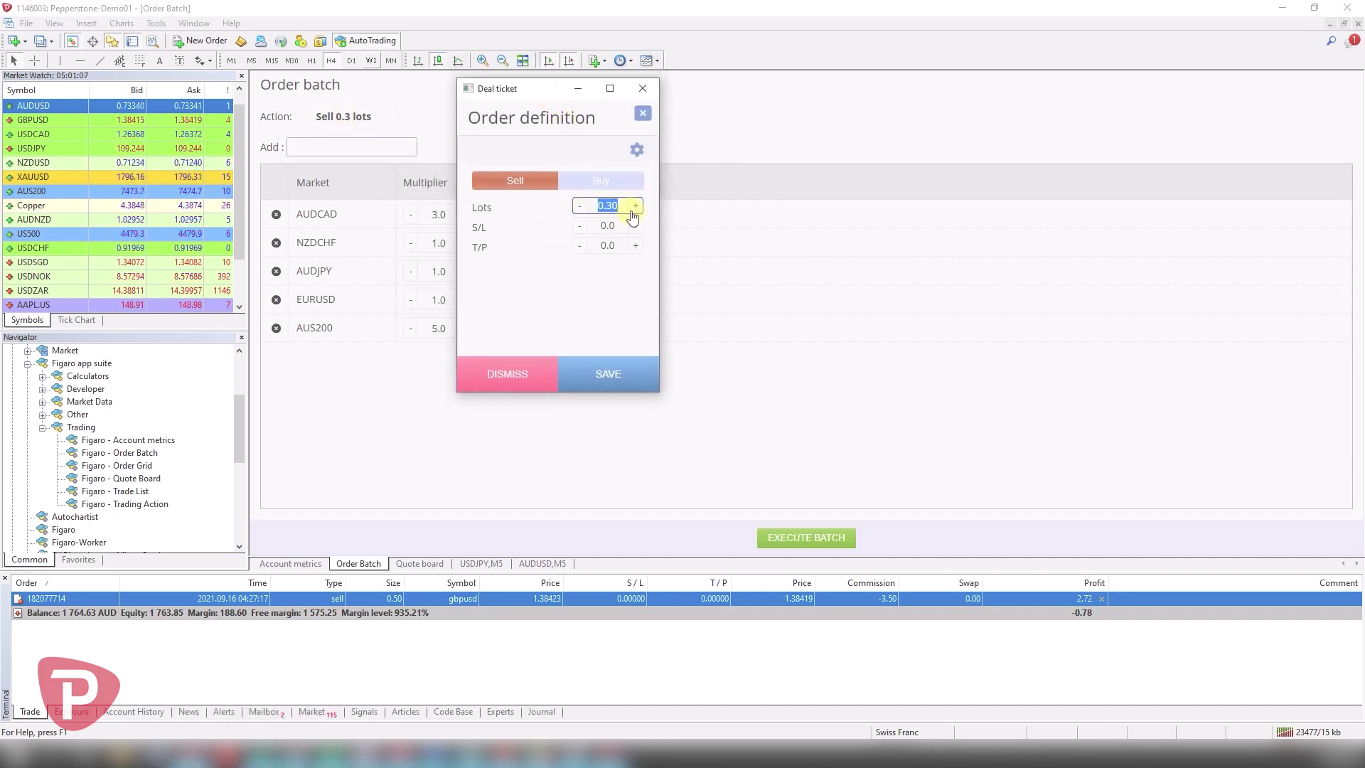
text(0.1)
double_click(624, 226)
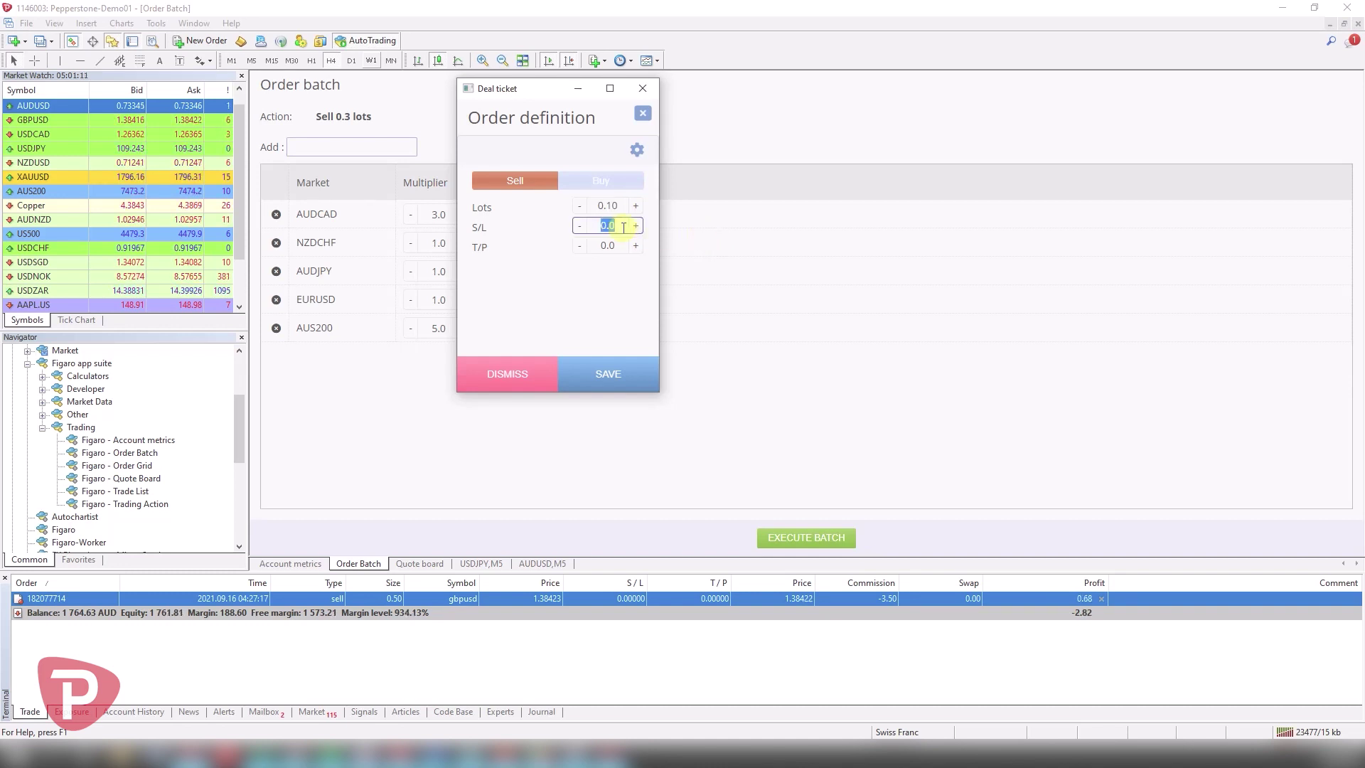
double_click(624, 239)
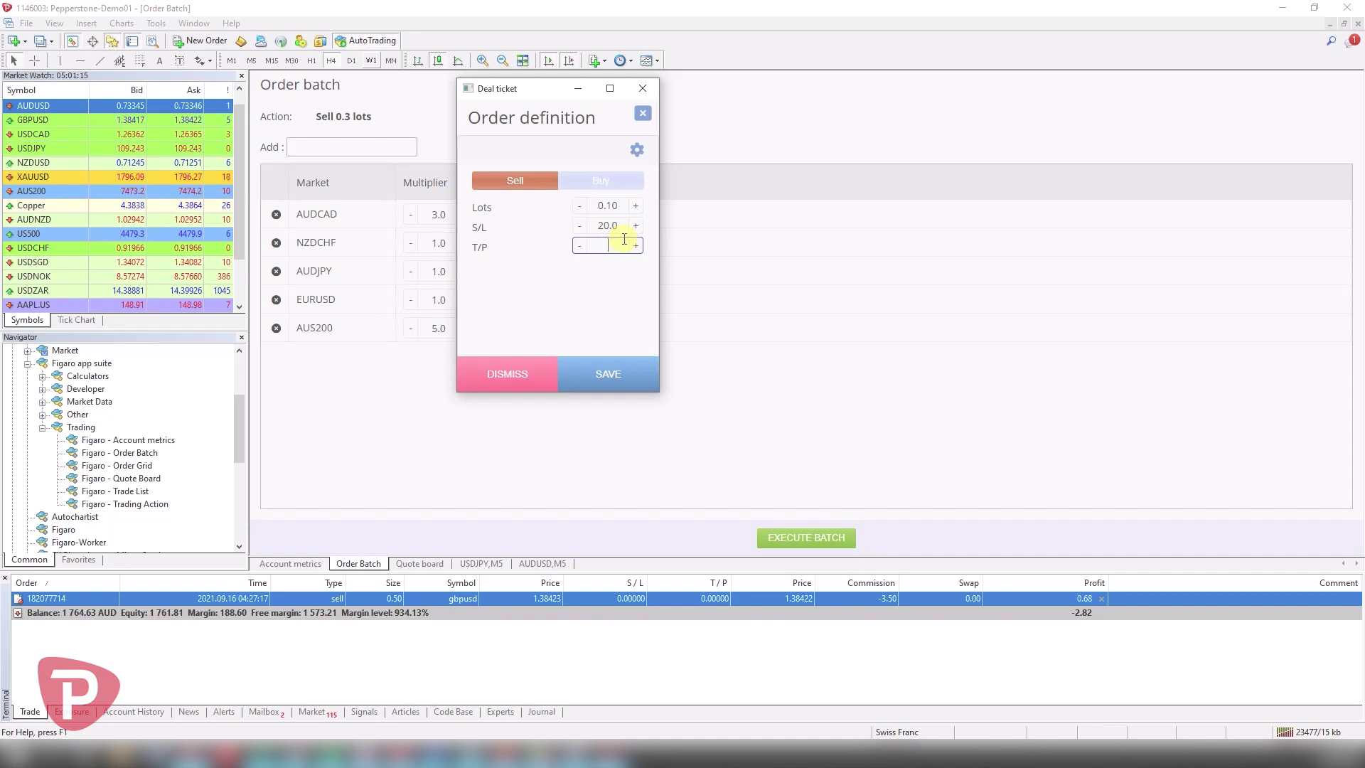
click(606, 372)
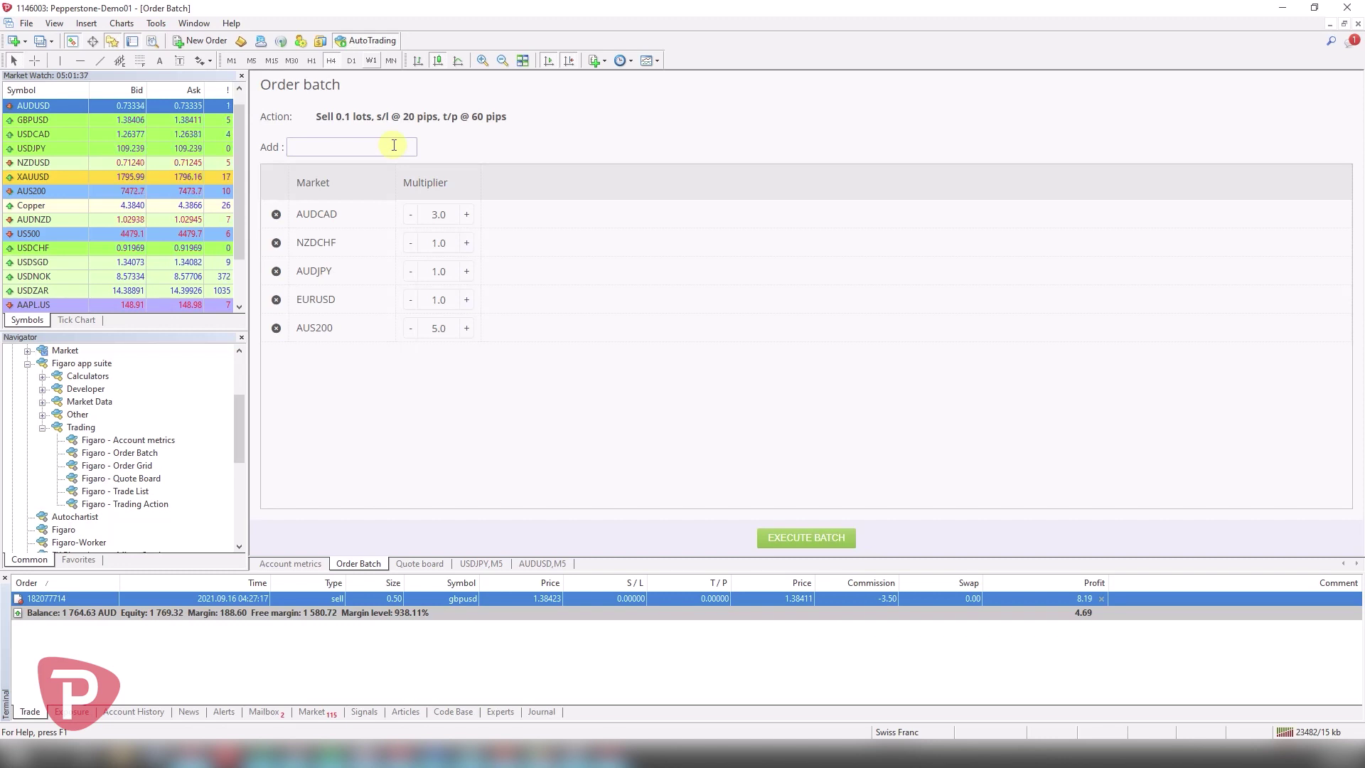
- Execute the sell batch, check the new trades such as AUS200, and return to the Quote board
click(820, 545)
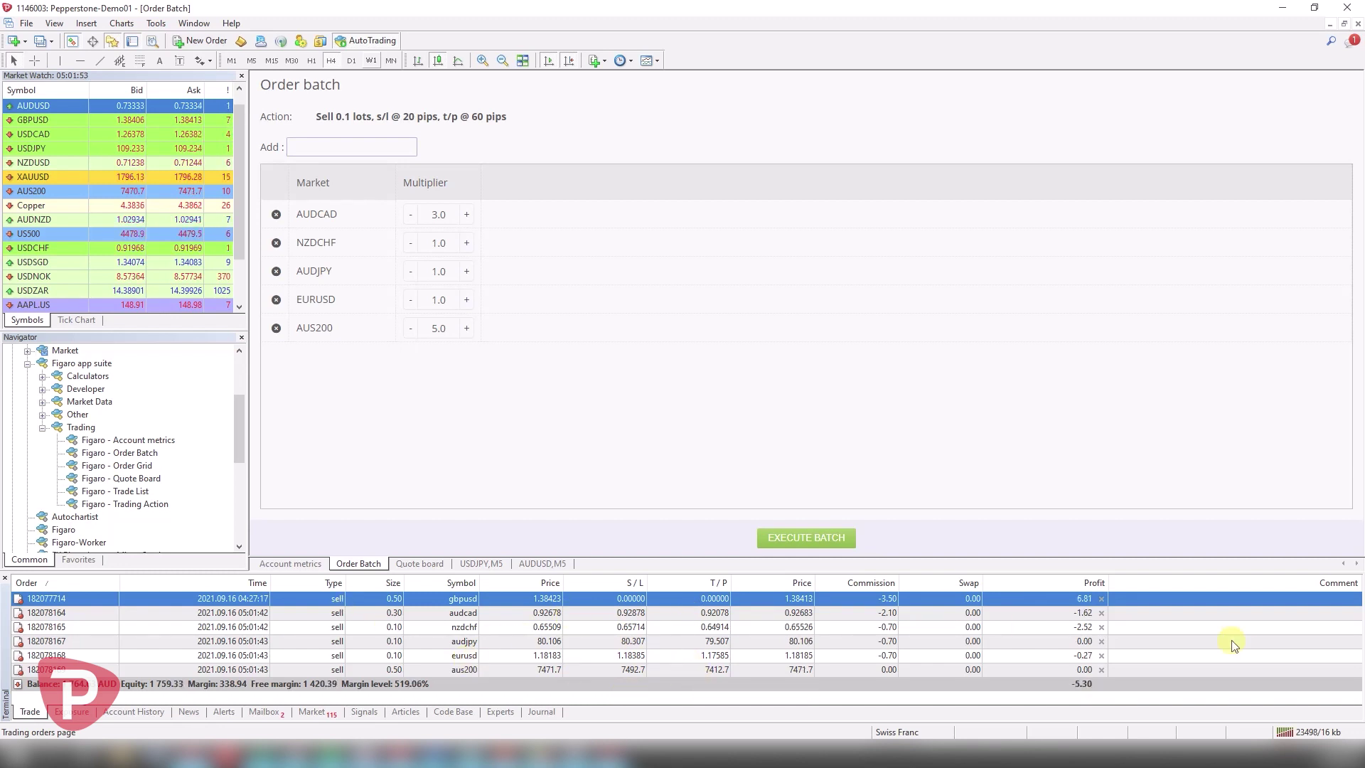
click(1050, 671)
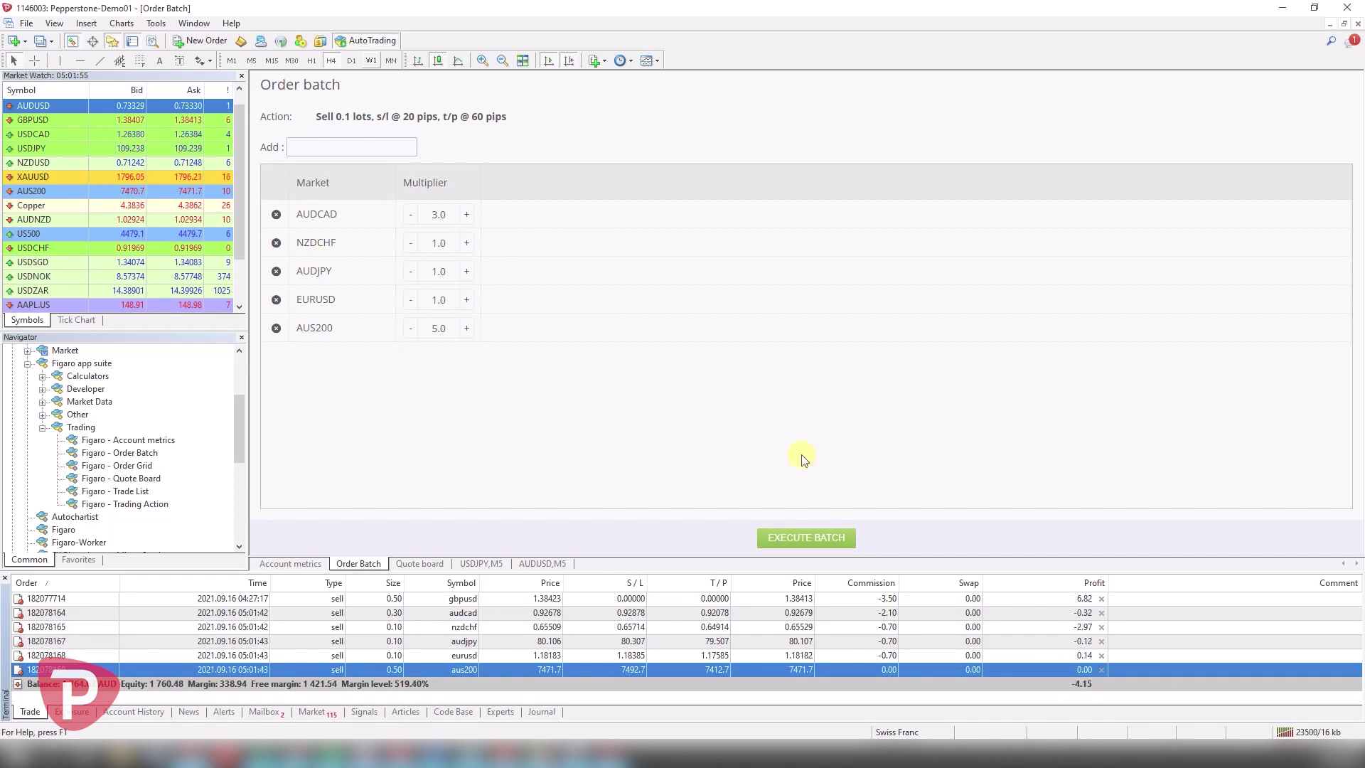
click(400, 561)
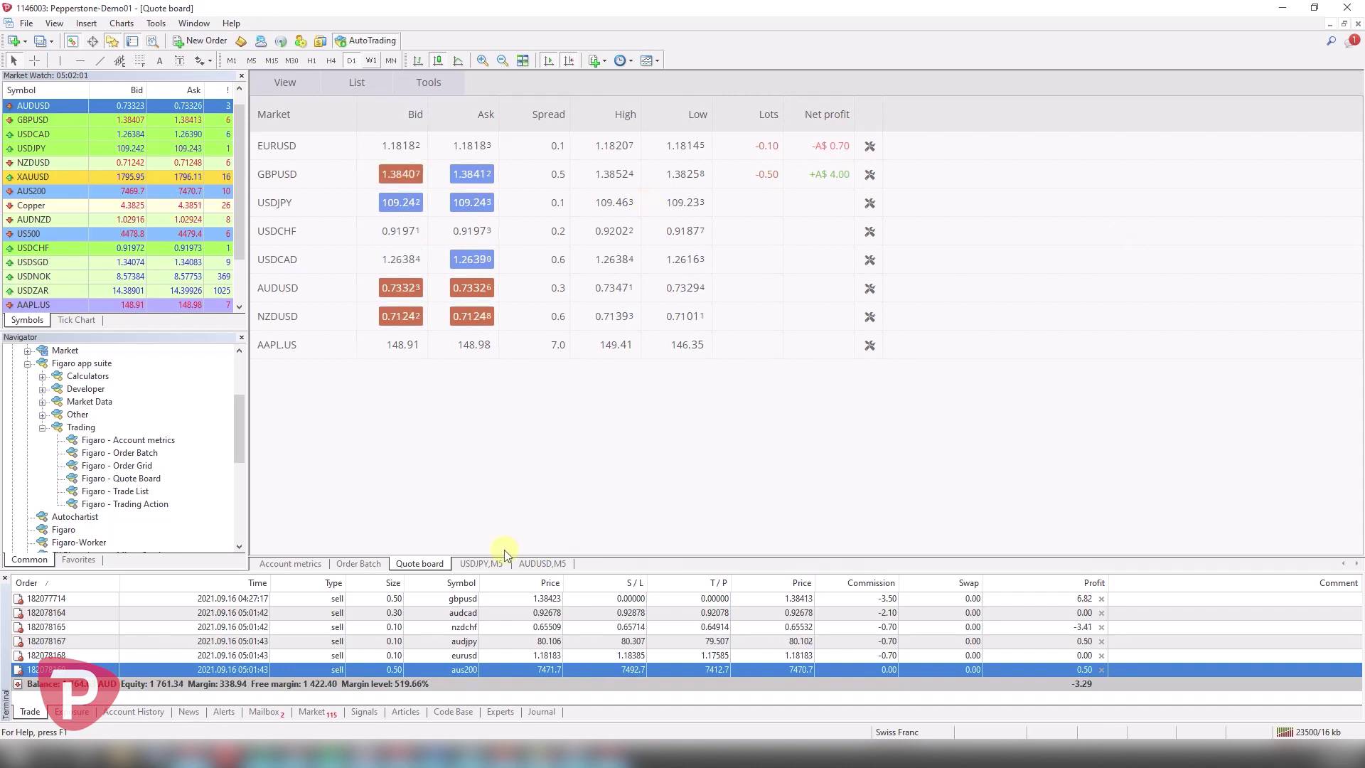
- Switch to the USDJPY M5 candlestick chart
click(478, 563)
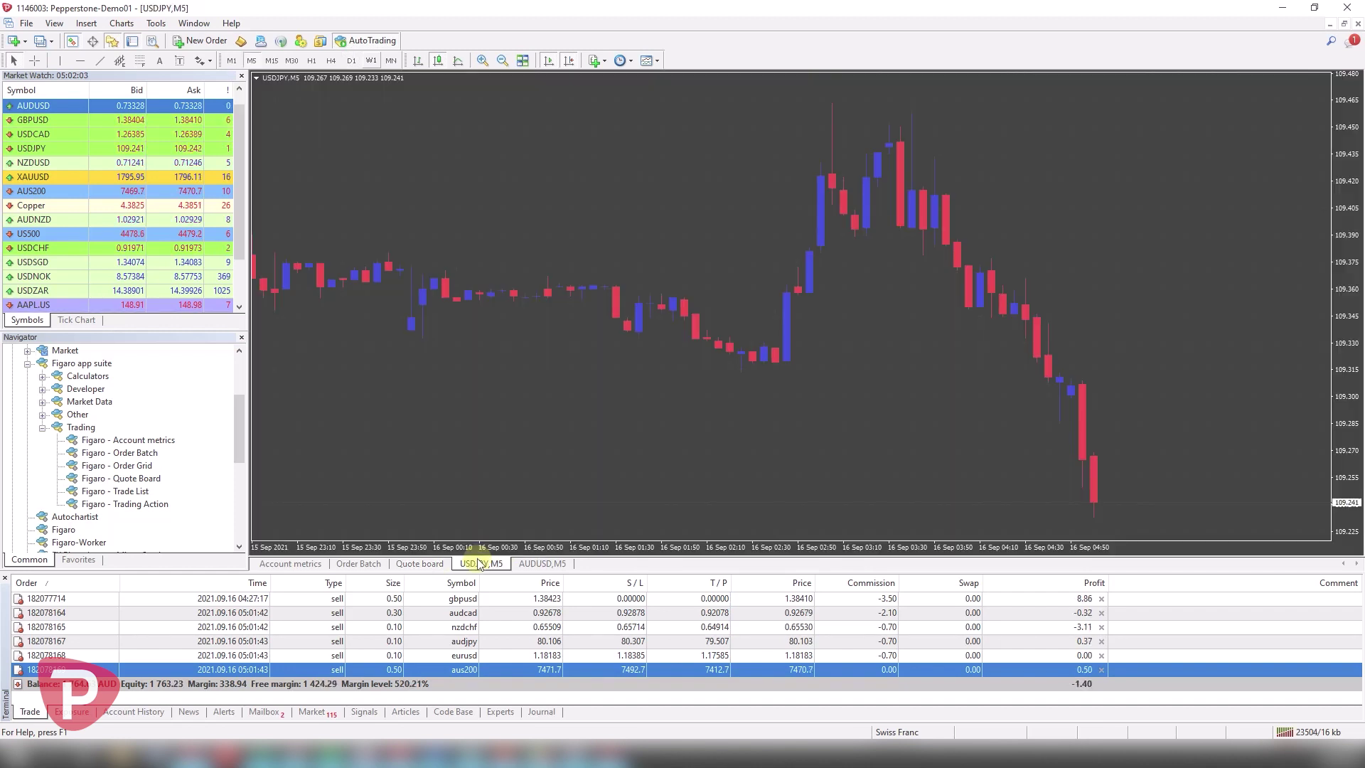
- Attach Figaro - Trading Action to the USDJPY chart, accept its settings, and reposition the panel
click(141, 505)
drag(144, 513, 532, 446)
click(654, 409)
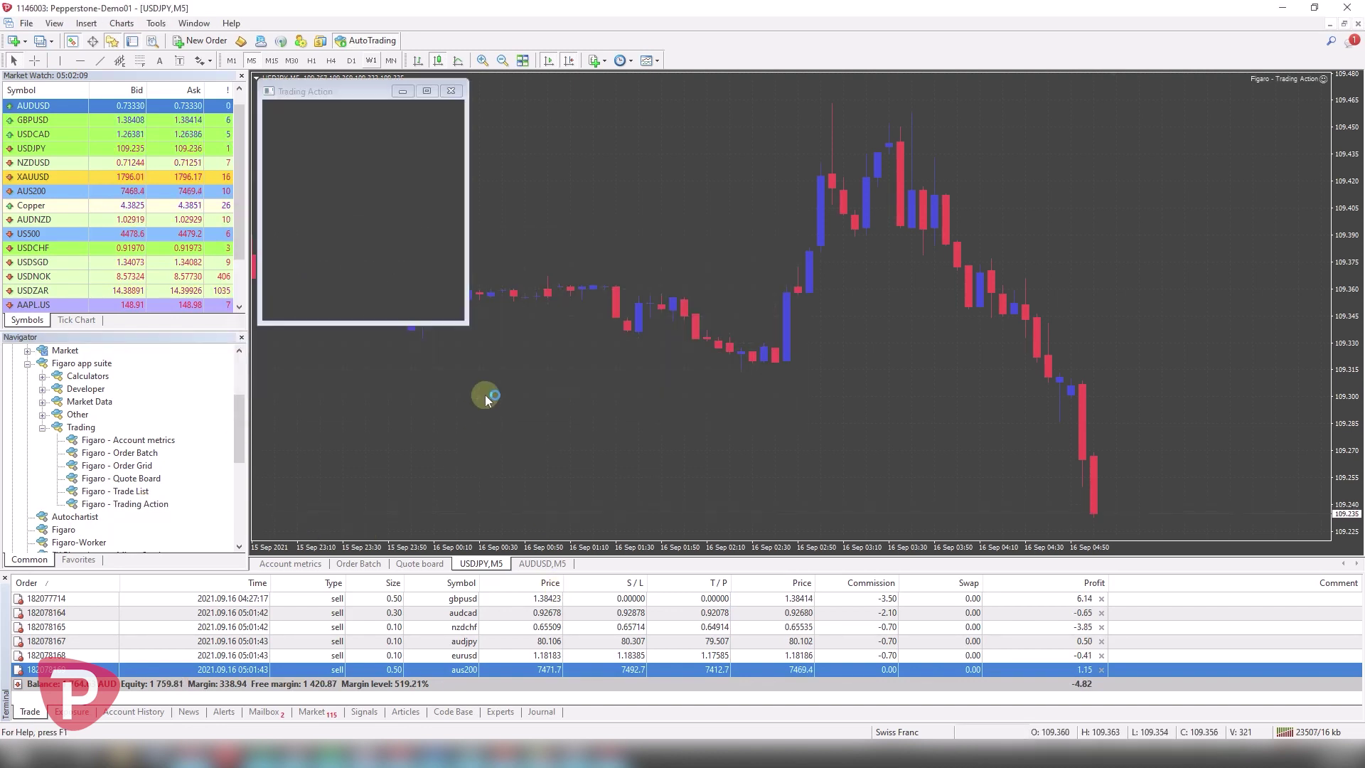
drag(308, 82, 375, 123)
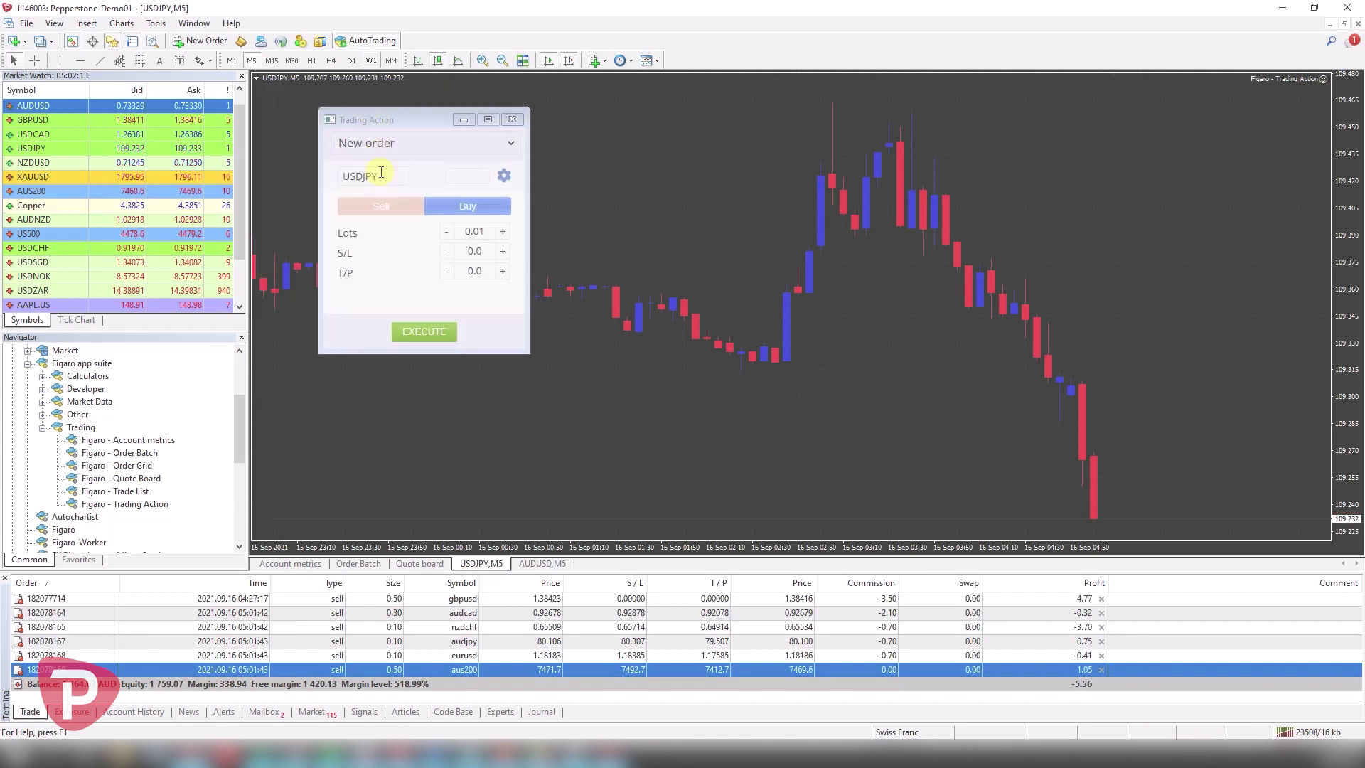
- Switch Trading Action to Close all and execute Close all losing trades
click(389, 146)
click(389, 167)
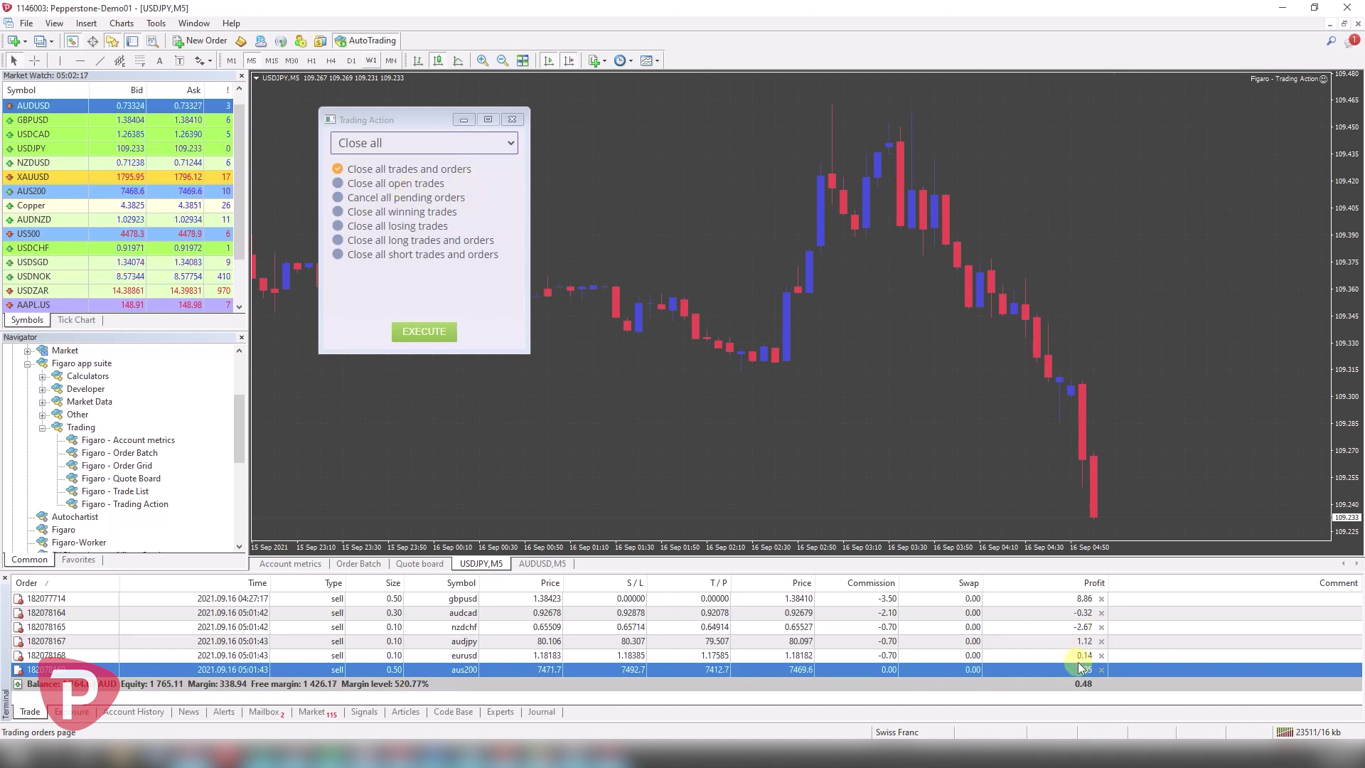
click(384, 228)
click(427, 334)
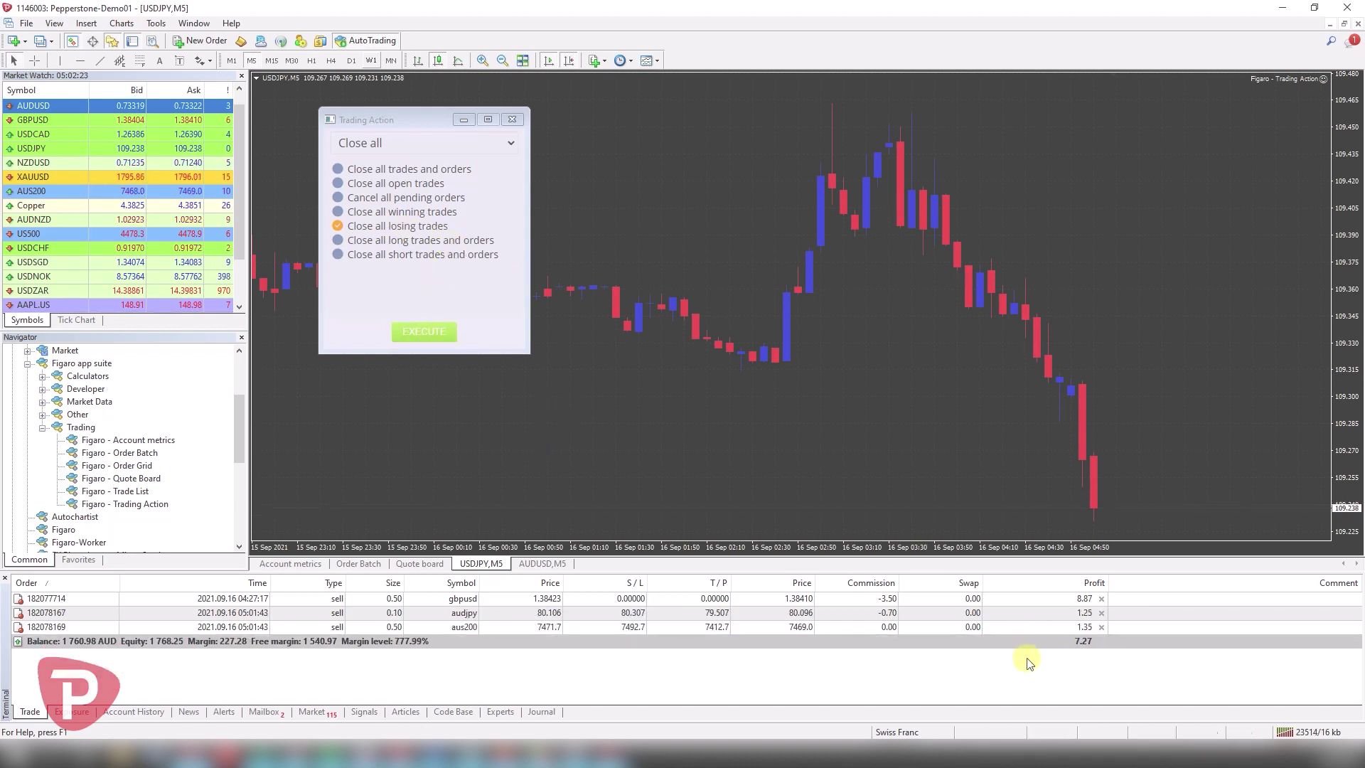
- Execute Close all winning trades, then dismiss the Trading Action panel
click(398, 212)
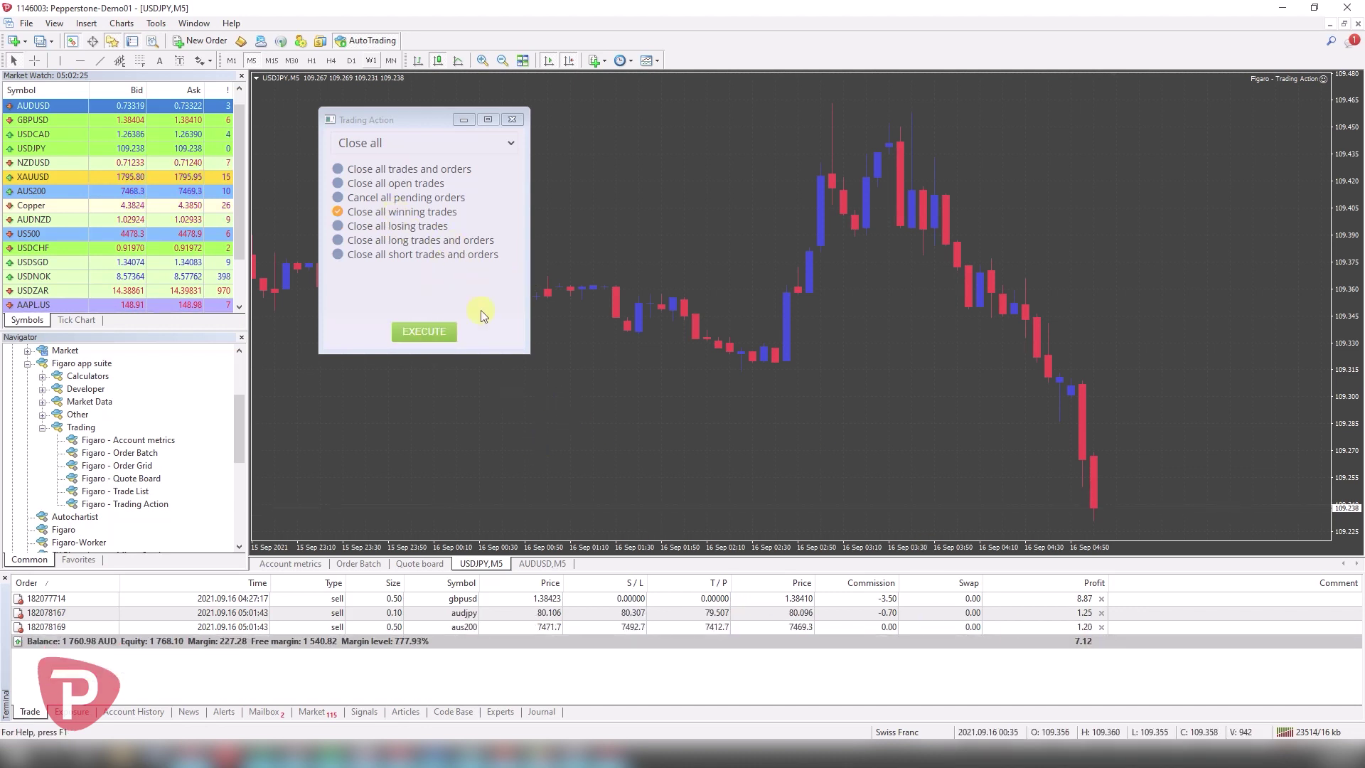
click(444, 335)
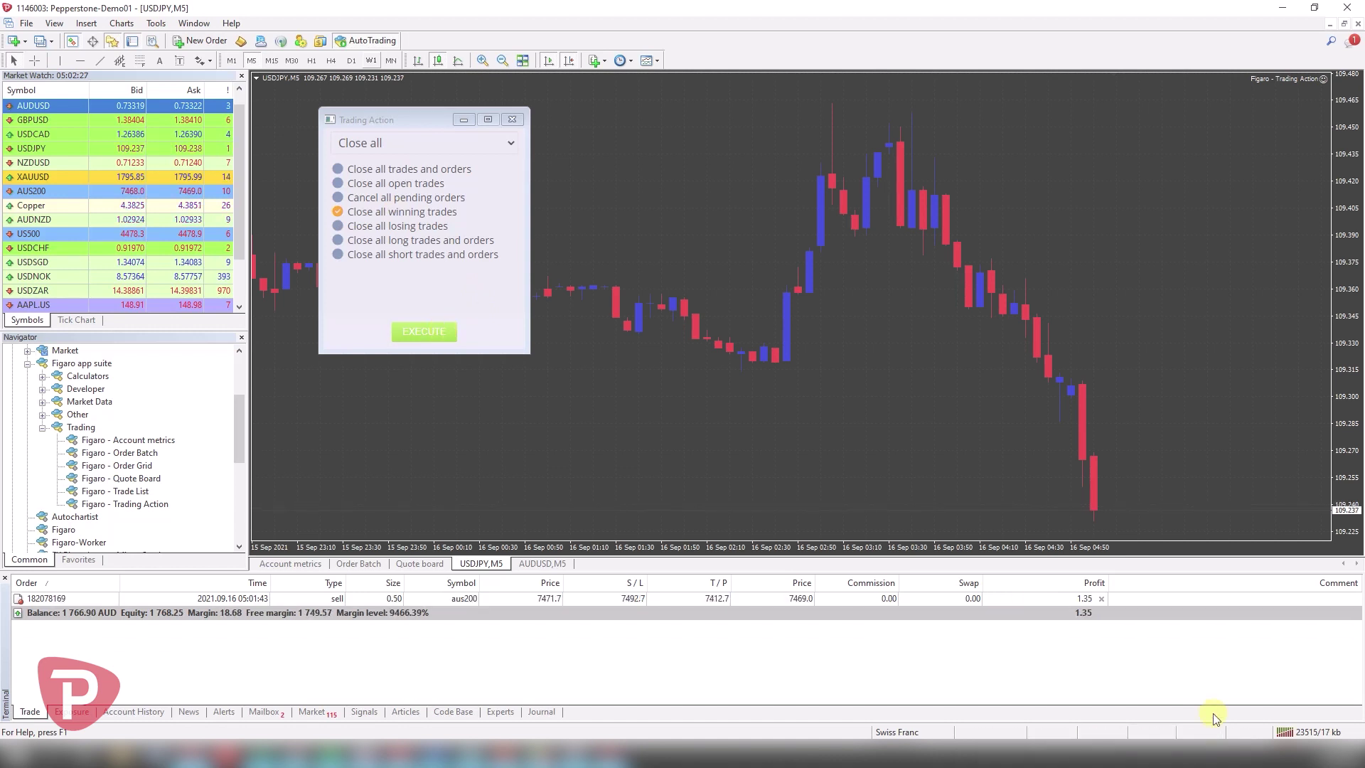
click(513, 119)
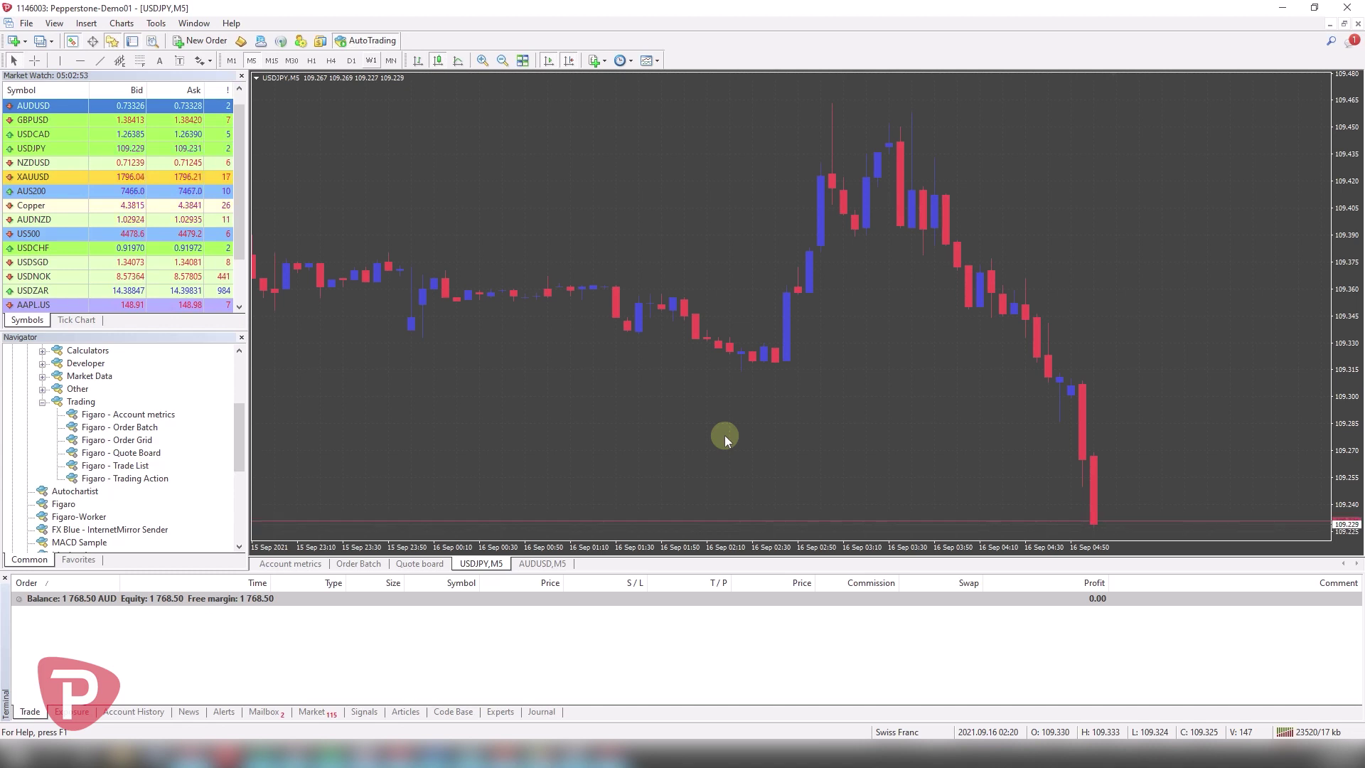
- Fold the Figaro Trading group in the Navigator and scroll the tree back up
click(41, 402)
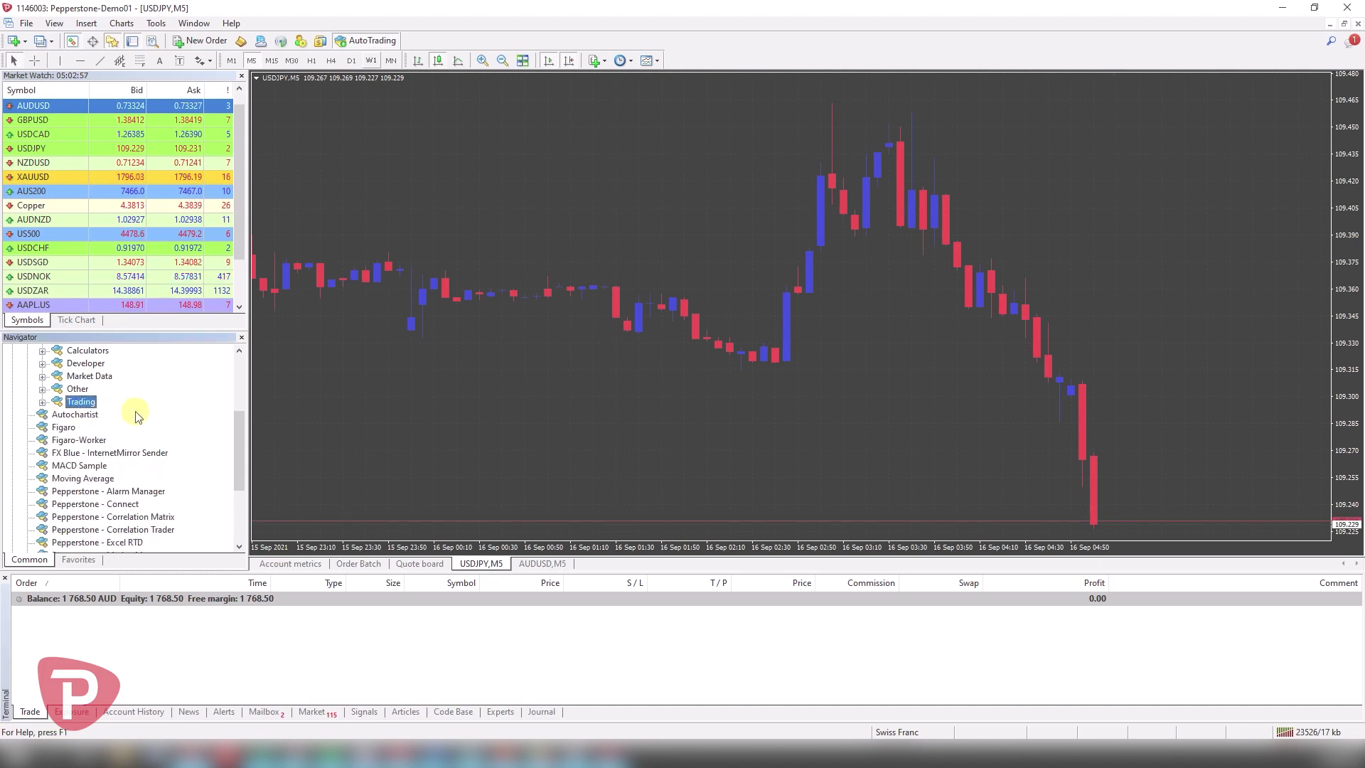
scroll(137, 416, up, 1)
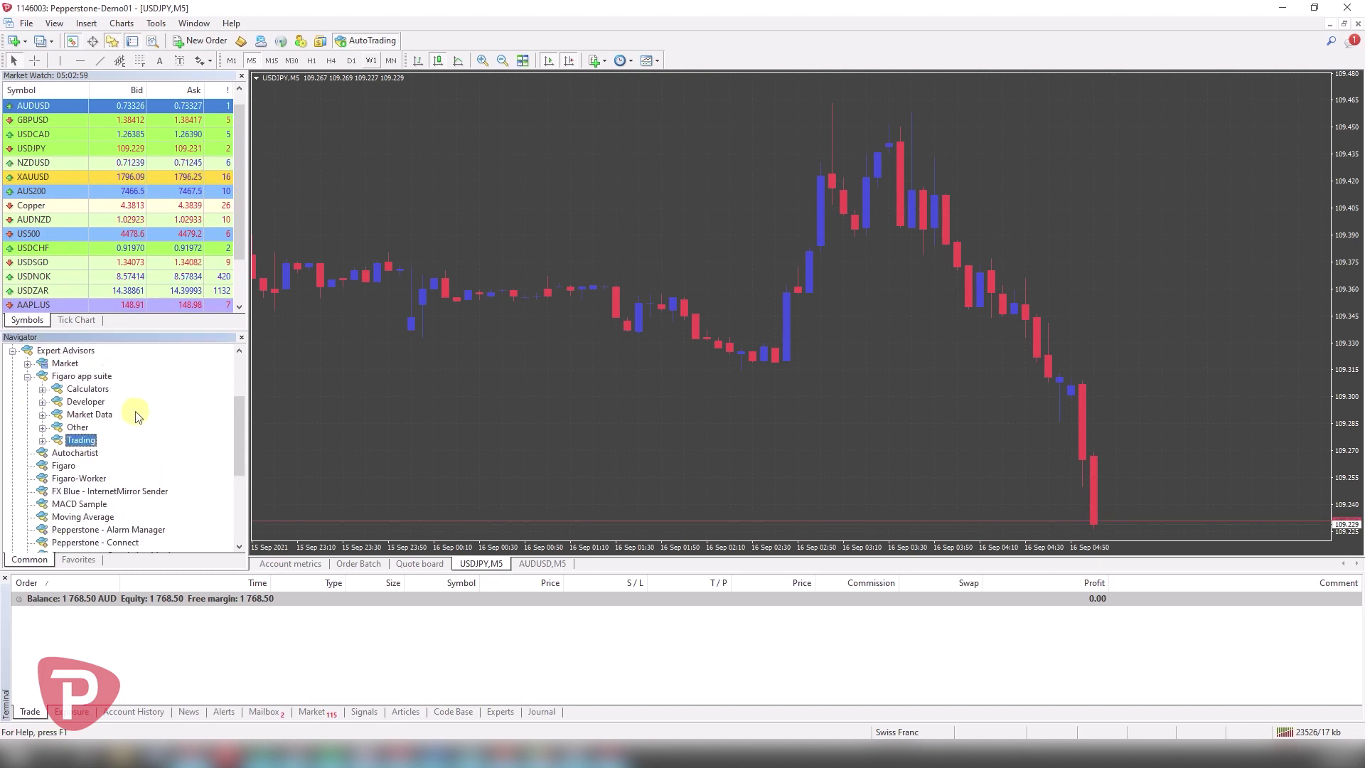